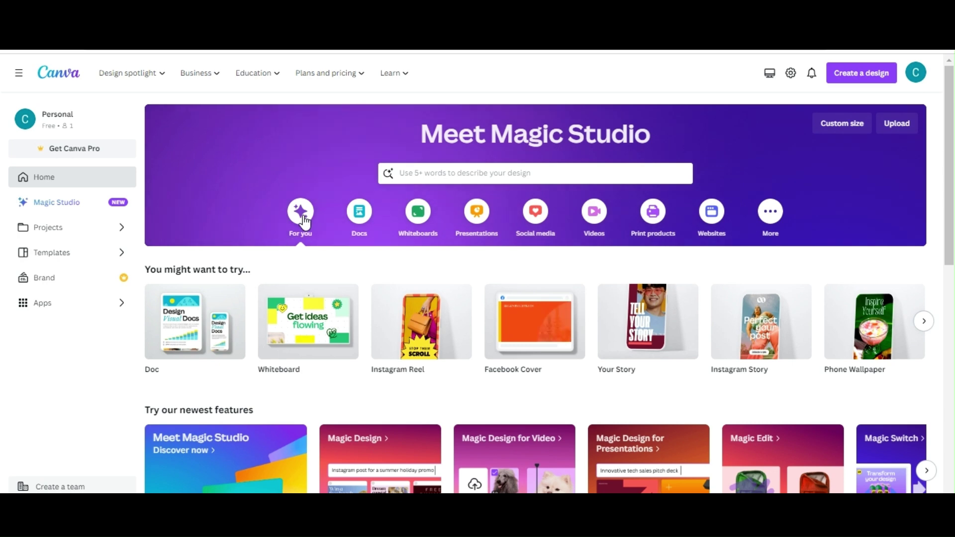
# - Browse the For you, Docs, Whiteboards, Social media, Videos, Print products and Websites suggestions
pyautogui.click(358, 212)
pyautogui.click(418, 211)
pyautogui.click(476, 215)
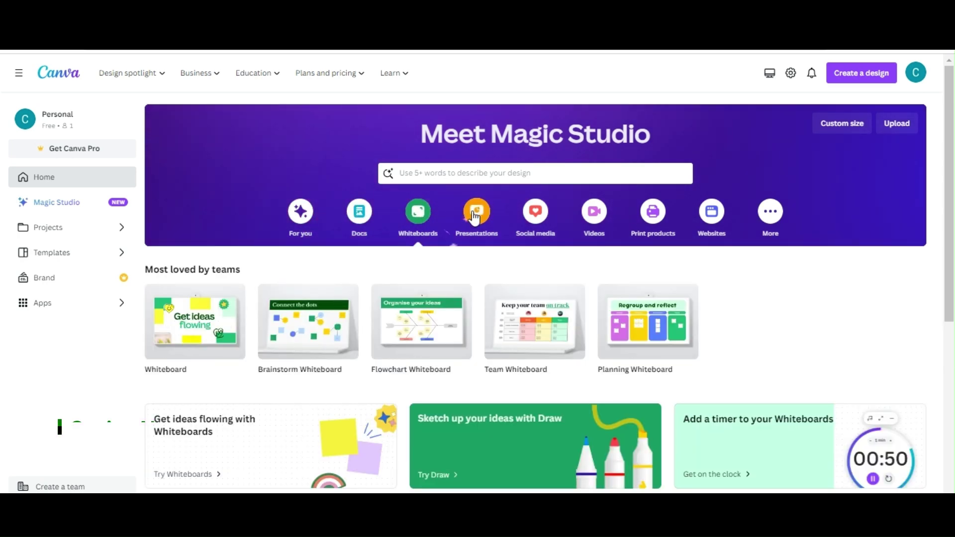
pyautogui.click(535, 212)
pyautogui.click(594, 211)
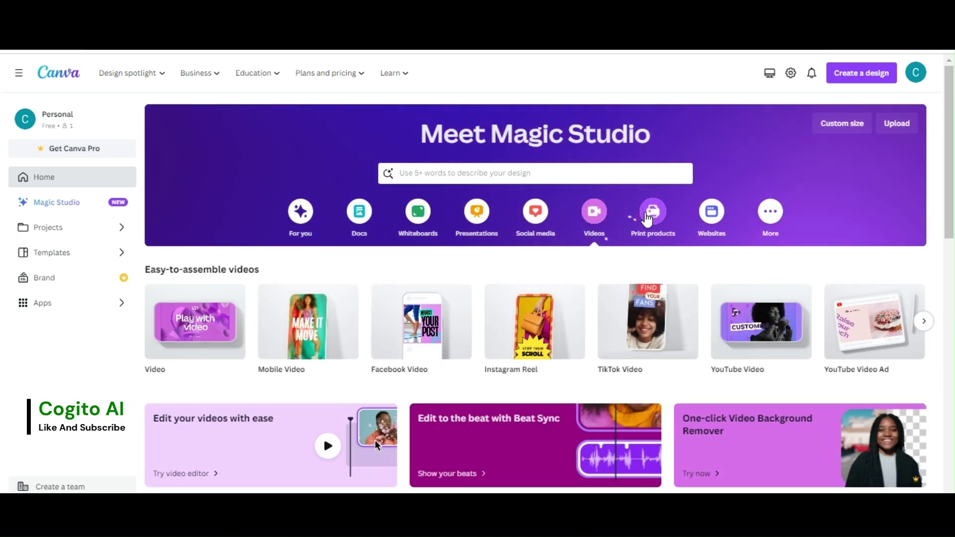
pyautogui.click(651, 213)
pyautogui.click(710, 213)
# - Show the remaining categories, then go to Magic Studio's Magic Design tools
pyautogui.click(769, 224)
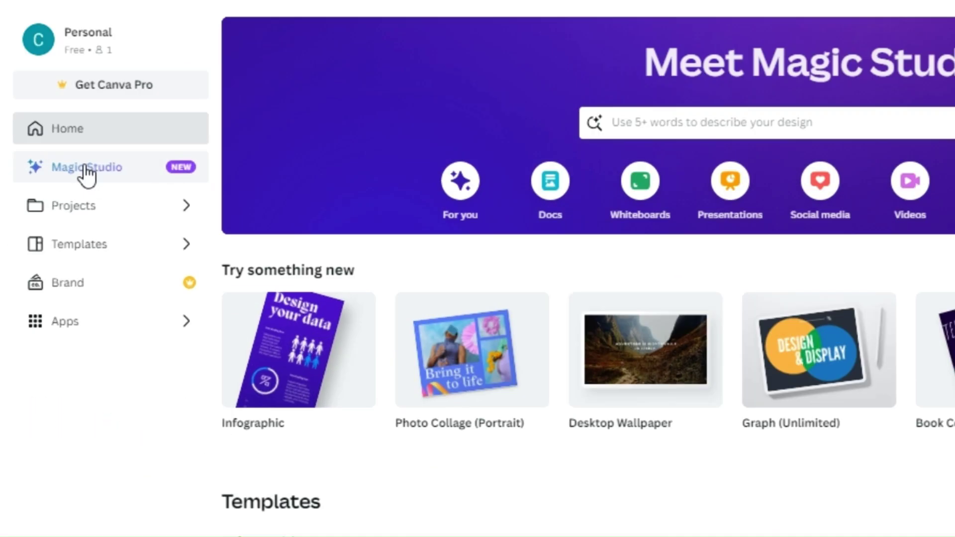
pyautogui.click(86, 172)
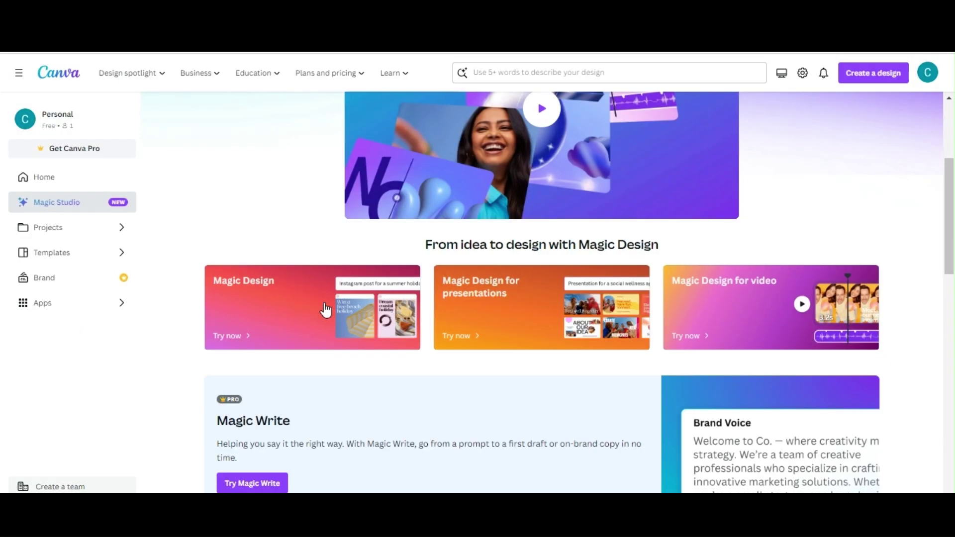
pyautogui.click(324, 309)
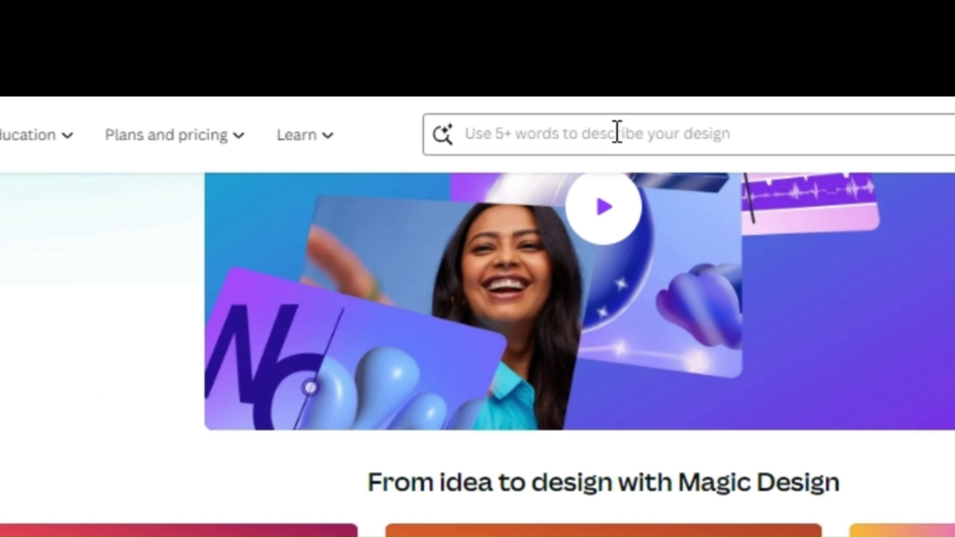
# - Search 'Cyber Punk' templates and open the Neon Modern Cyber Punk YouTube Banner for editing
pyautogui.click(617, 132)
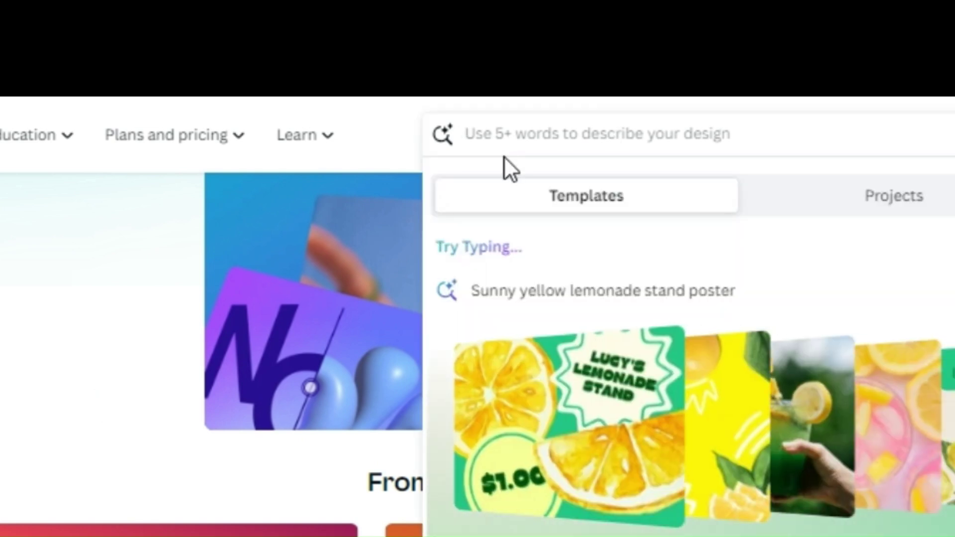
pyautogui.write('Cyber Punk')
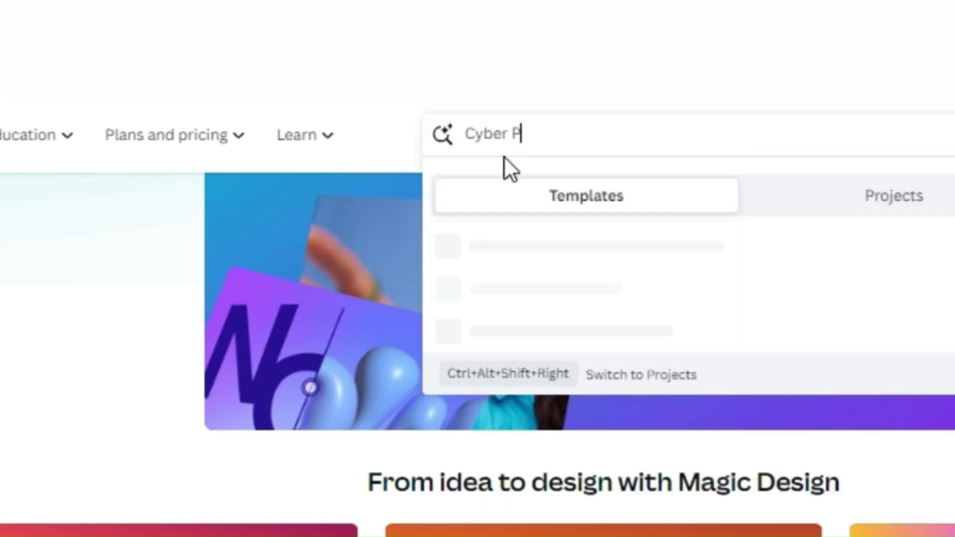
pyautogui.press('Return')
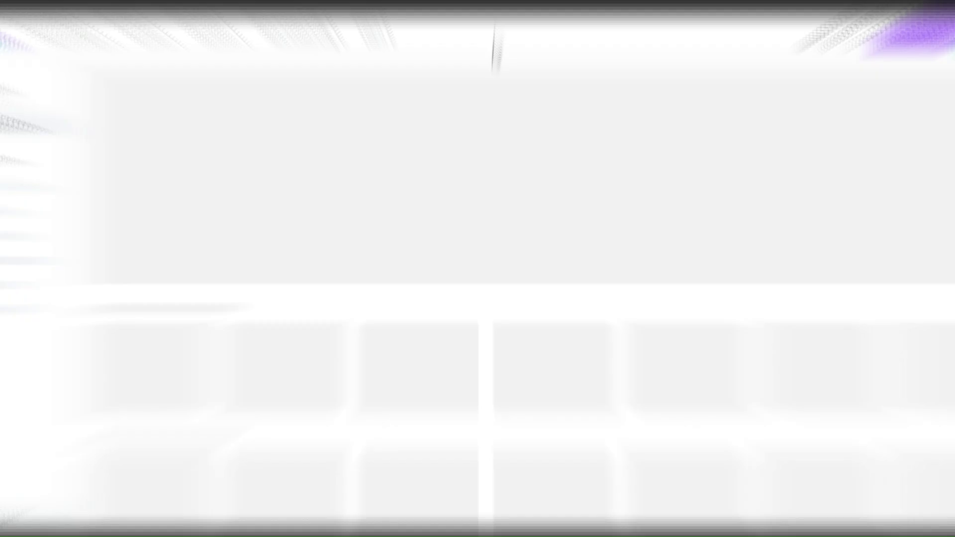
pyautogui.scroll(-15, 914, 214)
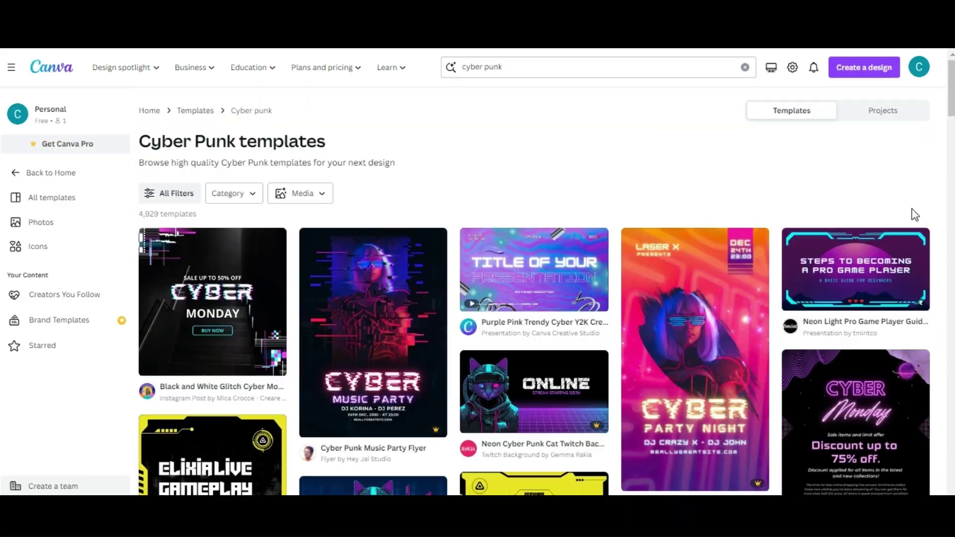
pyautogui.scroll(-5, 912, 213)
pyautogui.click(370, 323)
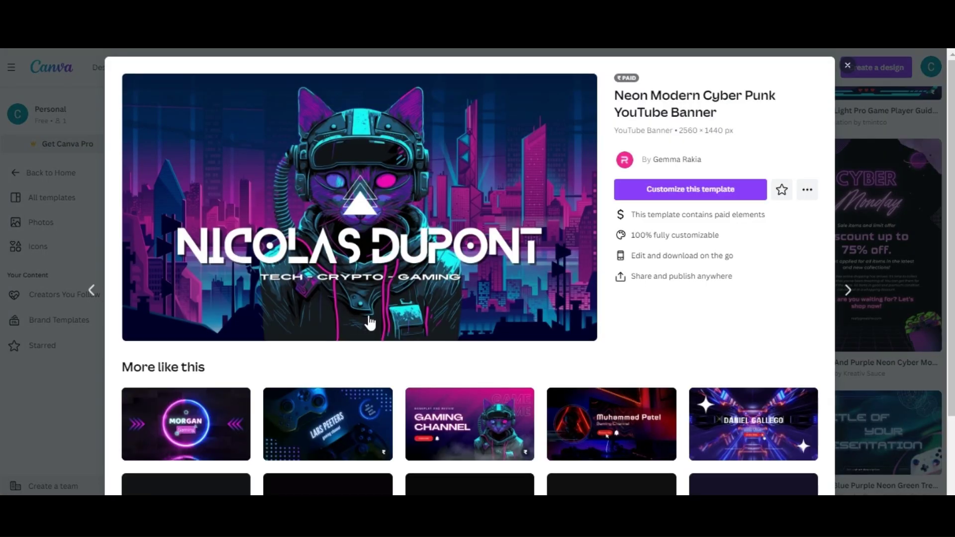
pyautogui.click(703, 193)
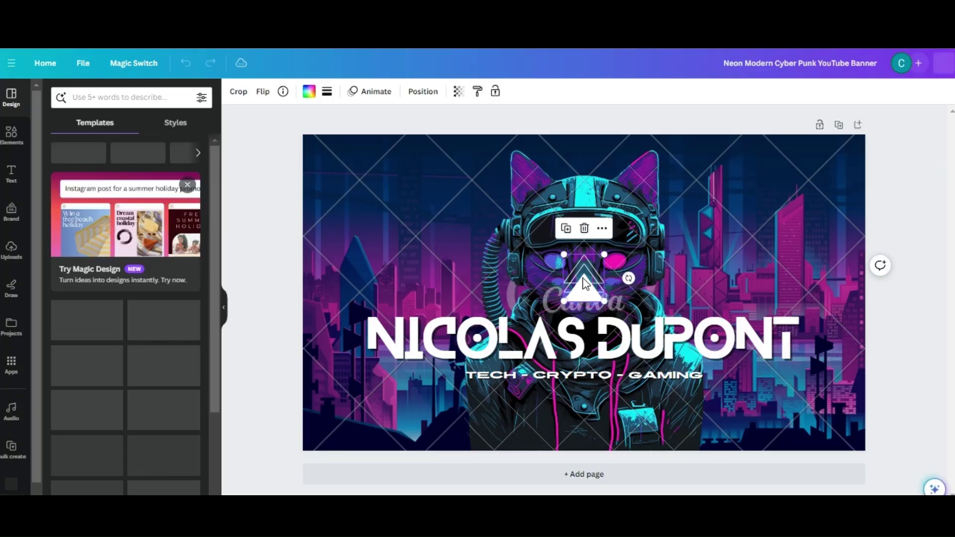
# - Change the banner title font to Racing Sans One and check the background's photo options
pyautogui.click(585, 339)
pyautogui.click(278, 91)
pyautogui.click(98, 324)
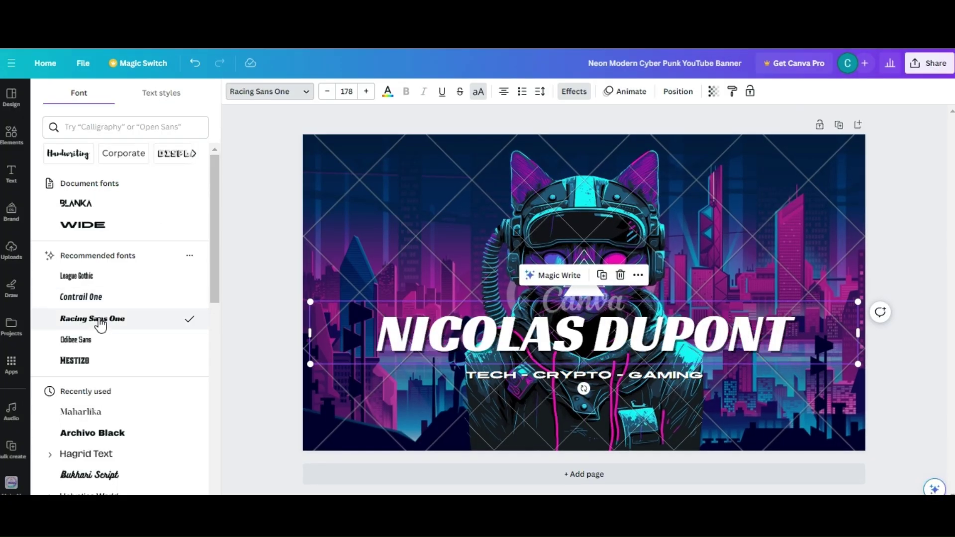
pyautogui.click(348, 199)
pyautogui.click(248, 92)
pyautogui.click(585, 335)
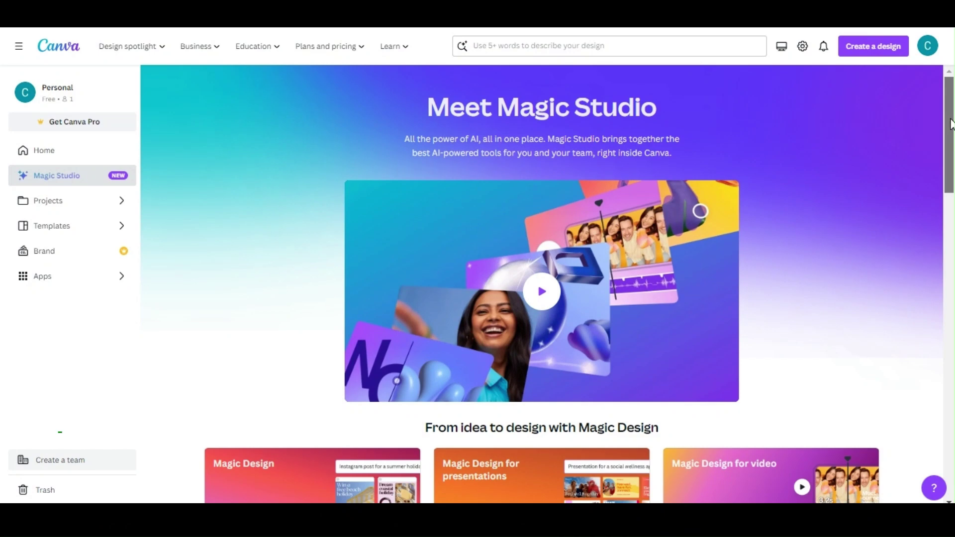
# - Start Magic Design for presentations and search 'About Me Presentations' templates
pyautogui.scroll(-5, 909, 146)
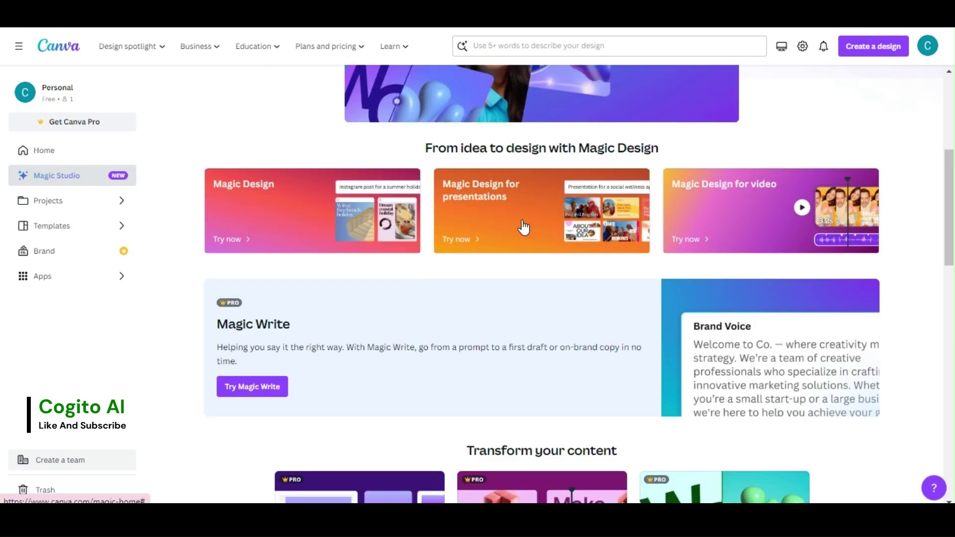
pyautogui.click(523, 226)
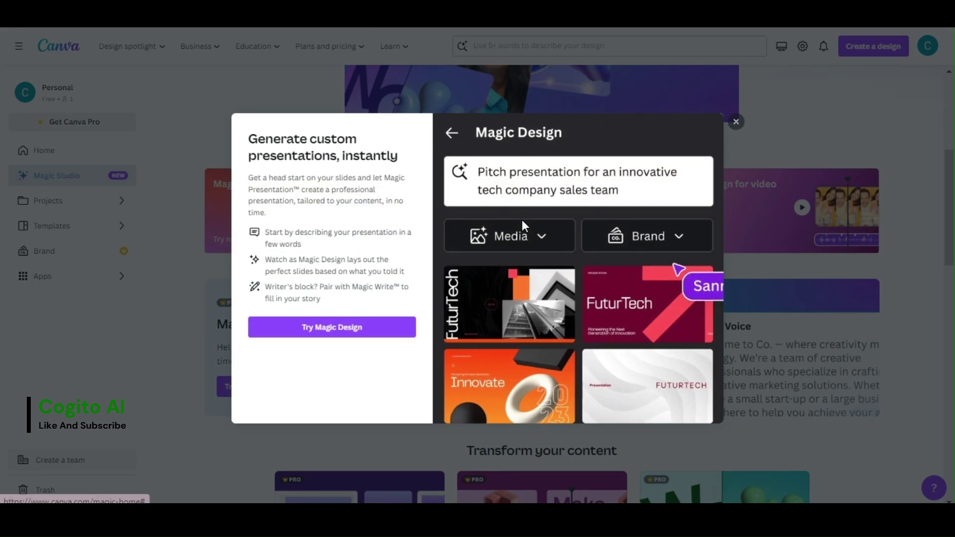
pyautogui.click(343, 328)
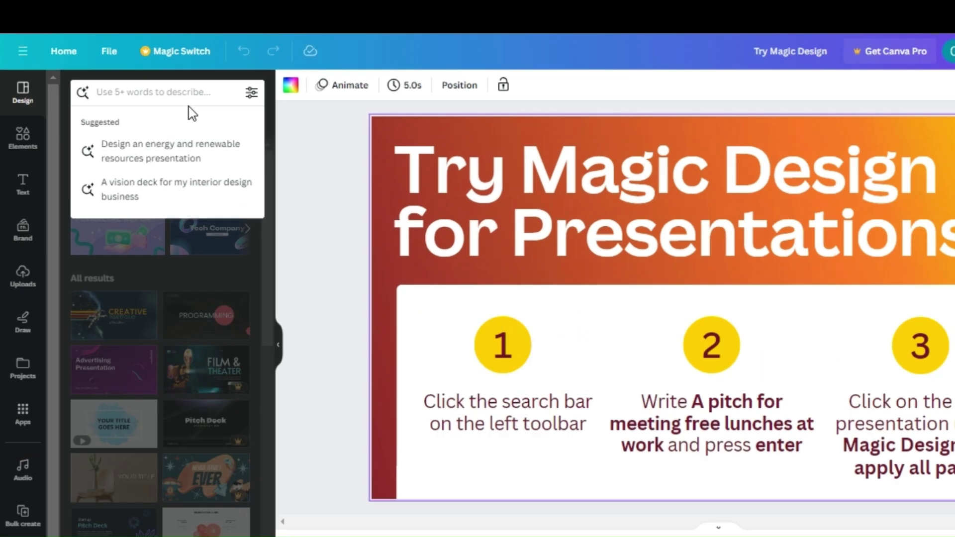
pyautogui.write('About Me Present')
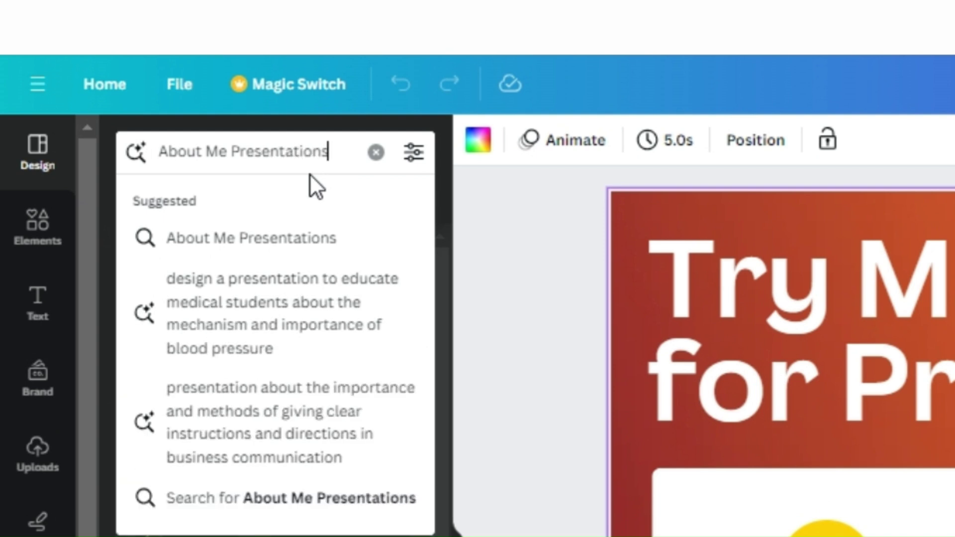
pyautogui.write('ations')
pyautogui.press('Return')
# - Apply all 16 Violet and Blue School Supplies 3D About Me pages, replacing every slide
pyautogui.scroll(-5, 170, 276)
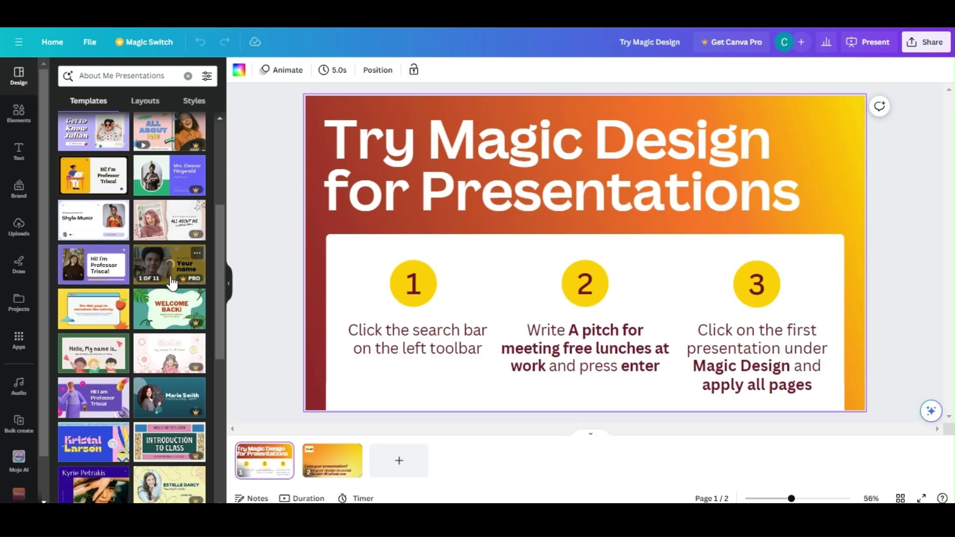
pyautogui.scroll(-3, 172, 282)
pyautogui.click(97, 262)
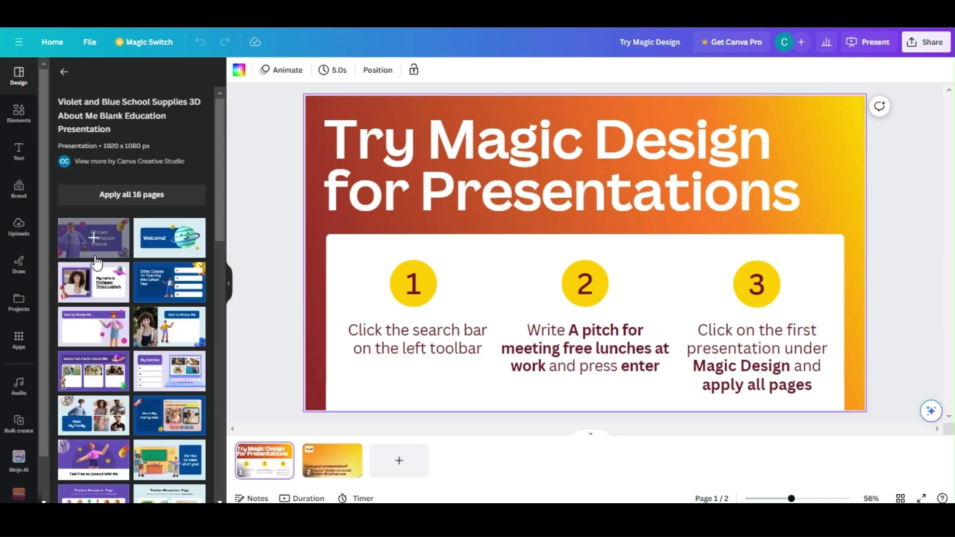
pyautogui.click(131, 197)
pyautogui.click(542, 294)
pyautogui.scroll(-4, 262, 261)
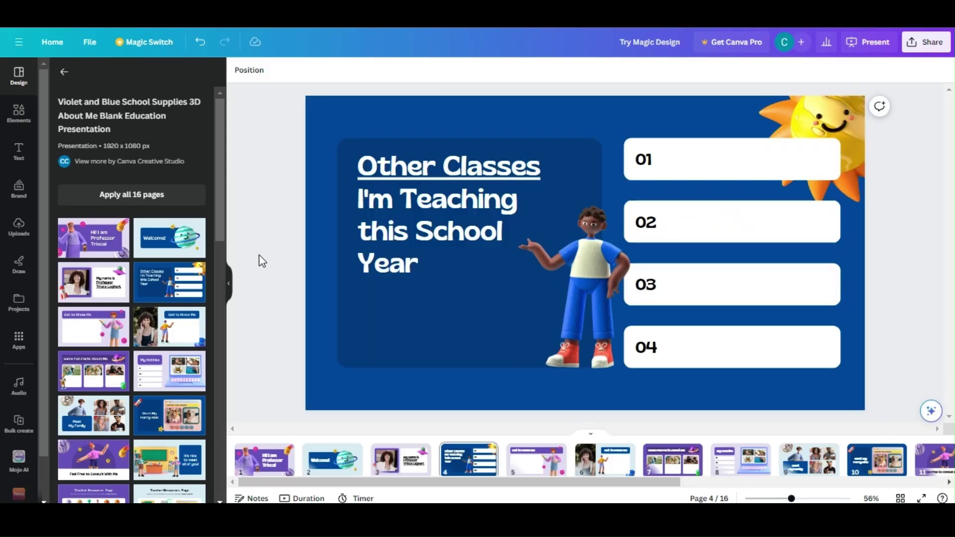
pyautogui.scroll(-1, 262, 261)
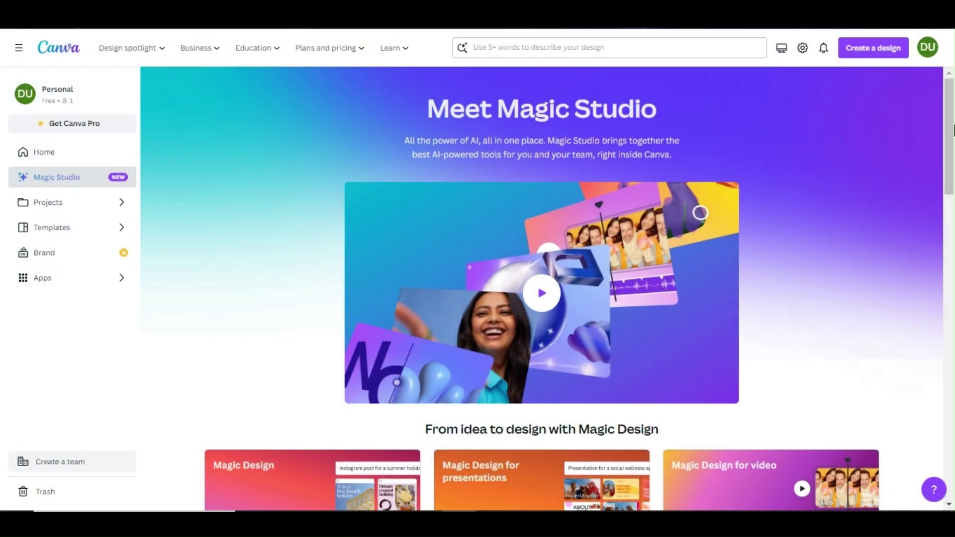
# - Start Magic Design for video and upload five video clips from the computer
pyautogui.scroll(-5, 953, 131)
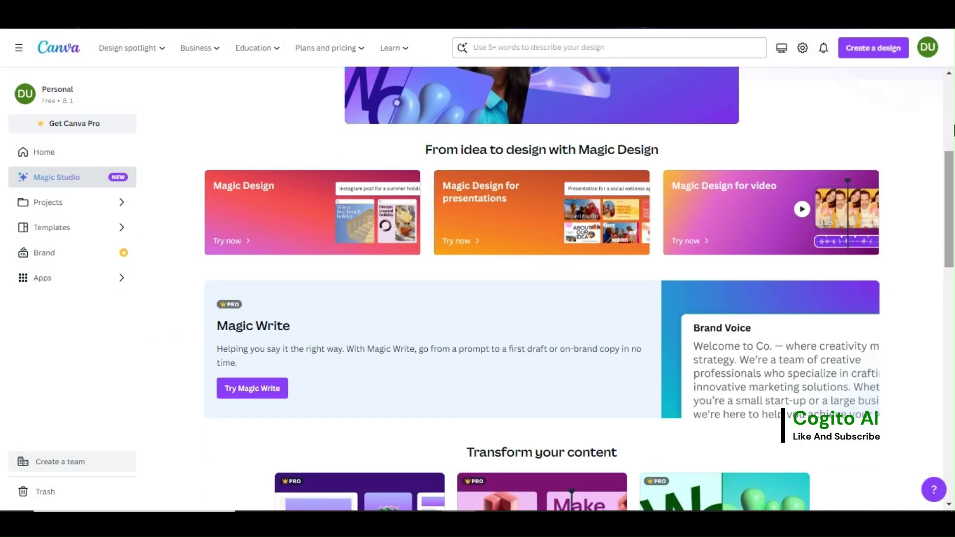
pyautogui.click(734, 206)
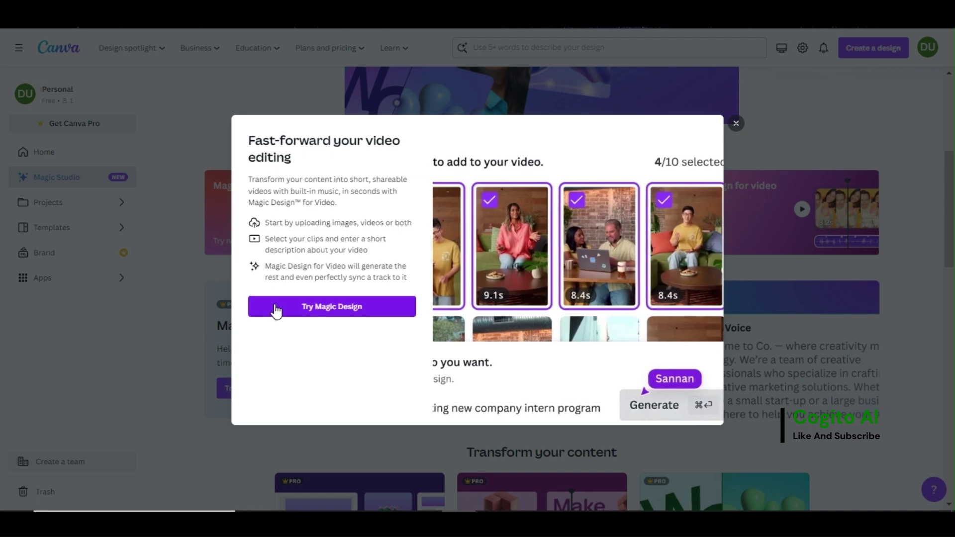
pyautogui.click(331, 307)
pyautogui.click(482, 335)
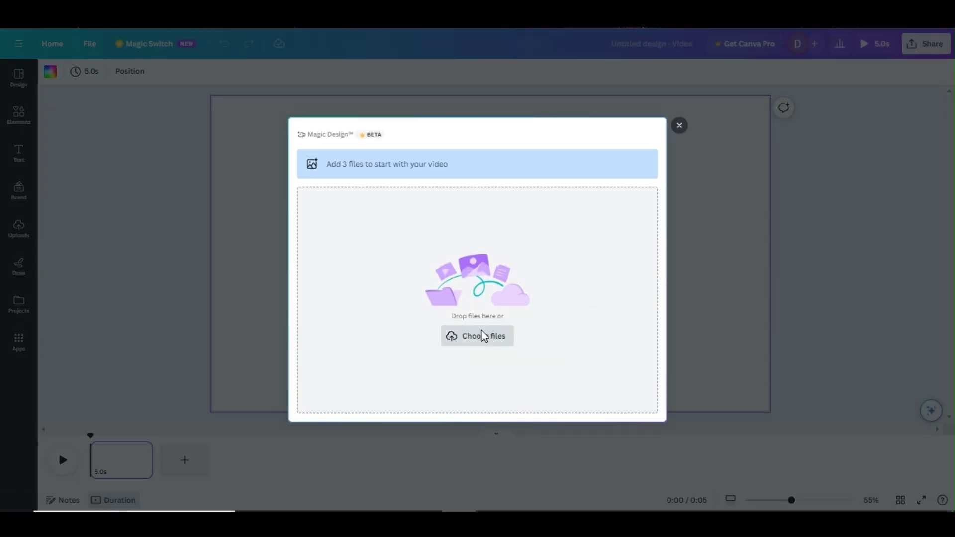
pyautogui.moveTo(180, 110); pyautogui.dragTo(492, 104)
pyautogui.click(394, 482)
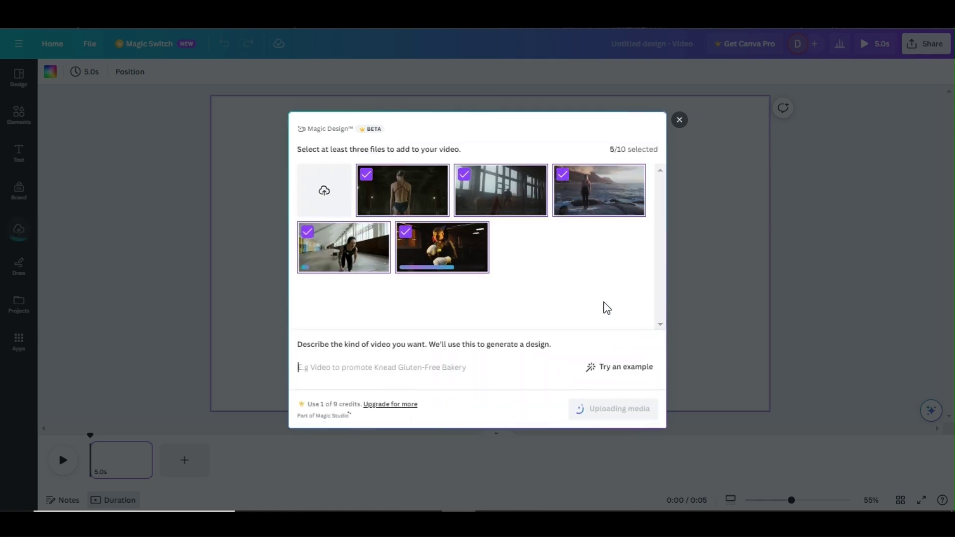
# - Describe the video as 'Yoga, Fitness and Sports', generate it and play the result
pyautogui.click(373, 366)
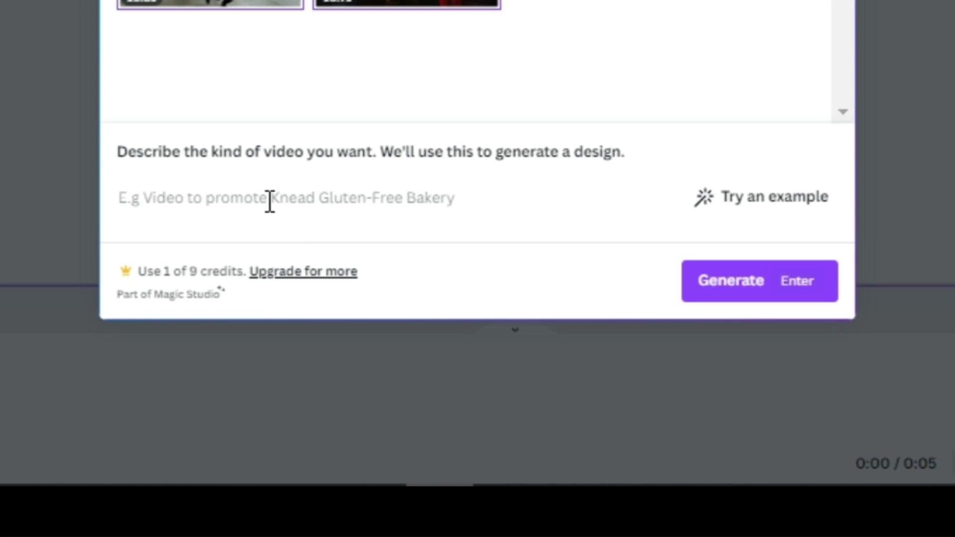
pyautogui.write('Yoga, Fitness and Sports')
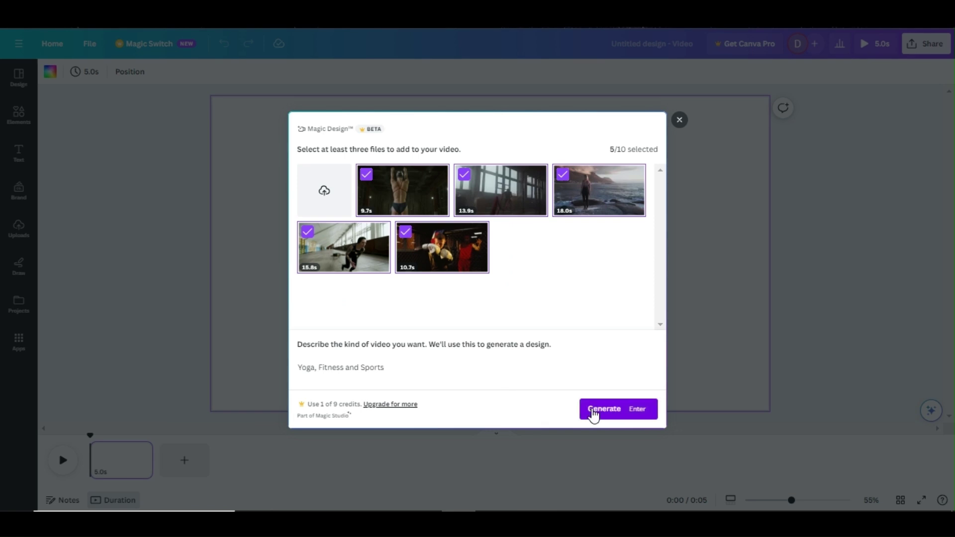
pyautogui.click(593, 413)
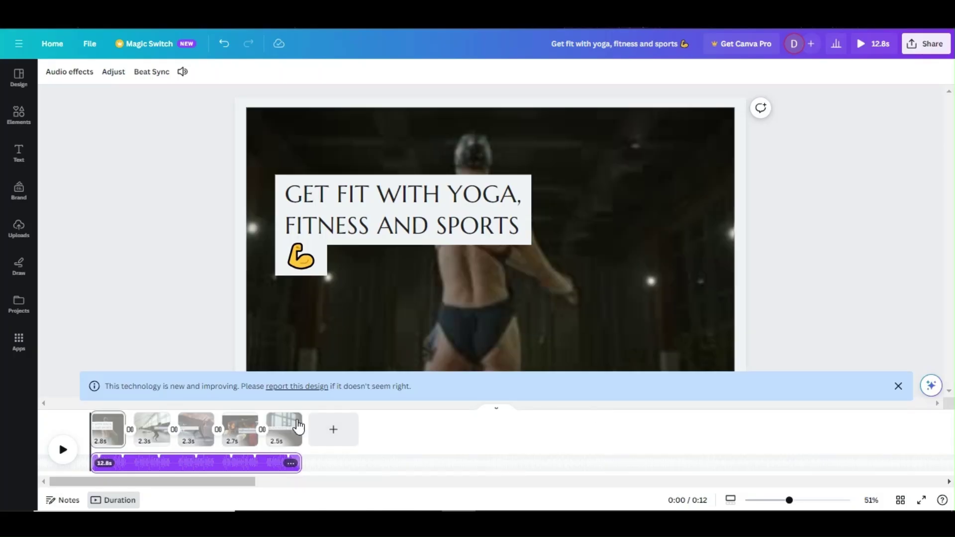
pyautogui.click(63, 450)
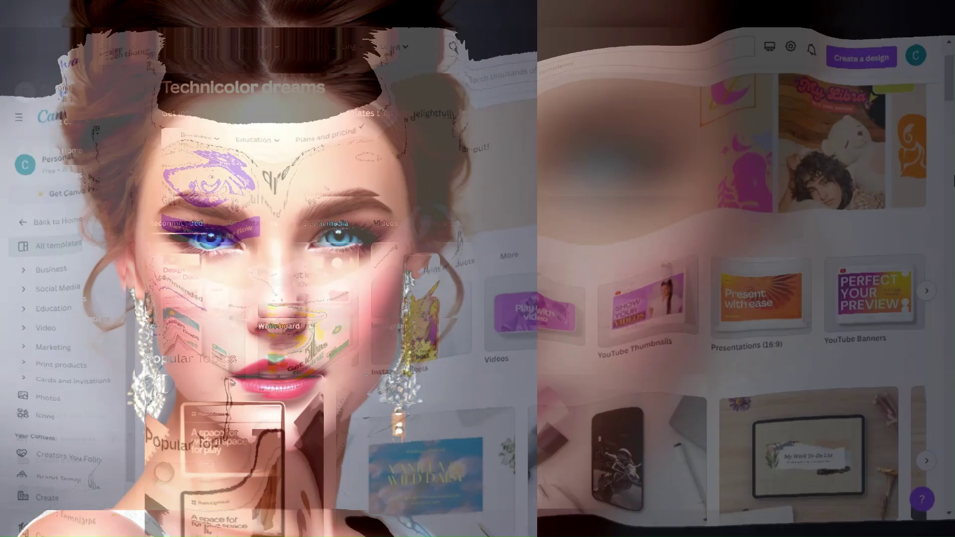
# - Open Text to Image under Magic Studio's Magic Media and start a blank Instagram Post
pyautogui.scroll(-15, 542, 288)
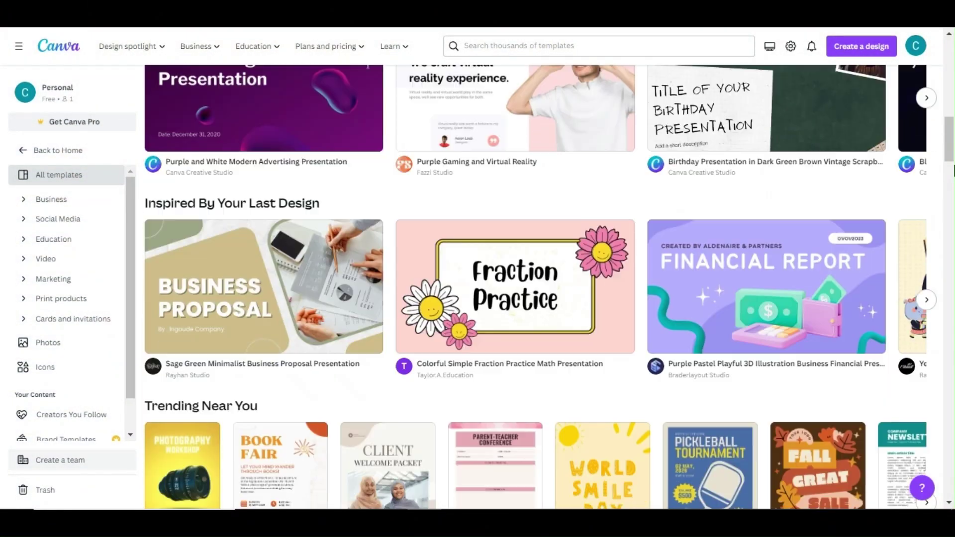
pyautogui.scroll(-10, 542, 289)
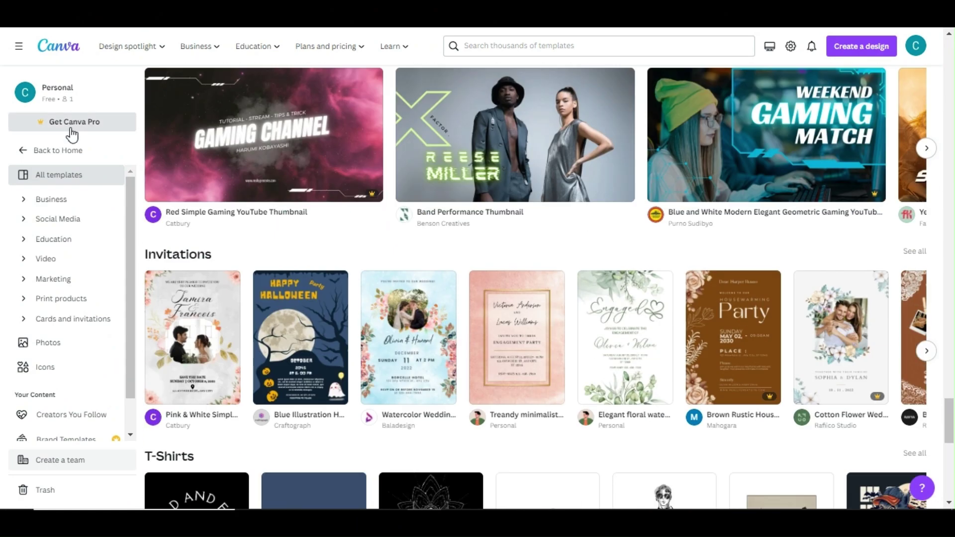
pyautogui.click(58, 151)
pyautogui.click(67, 185)
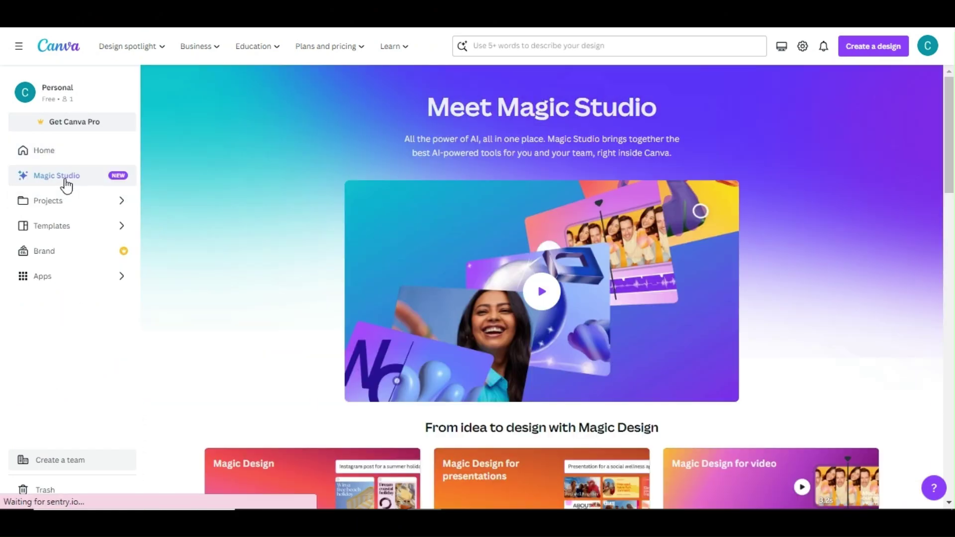
pyautogui.scroll(-12, 952, 226)
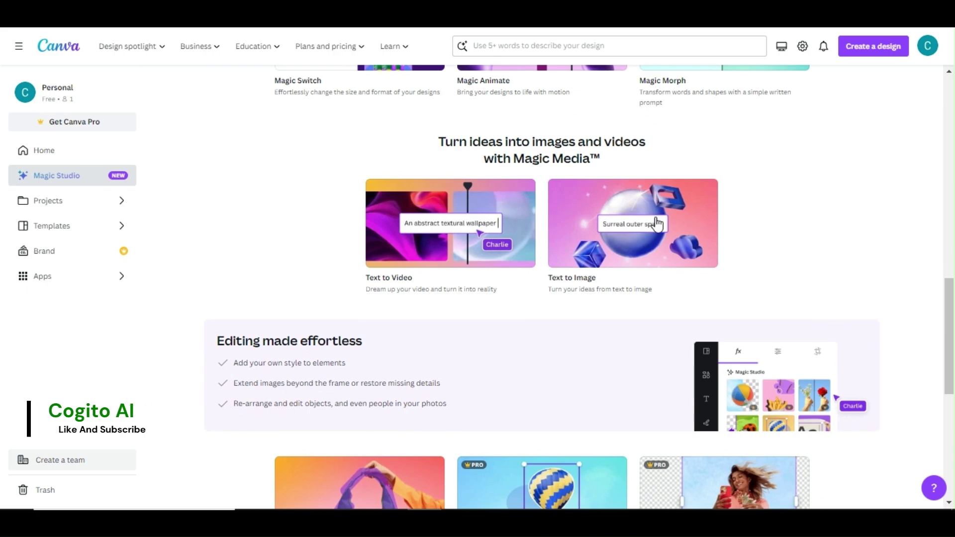
pyautogui.click(606, 226)
pyautogui.click(382, 294)
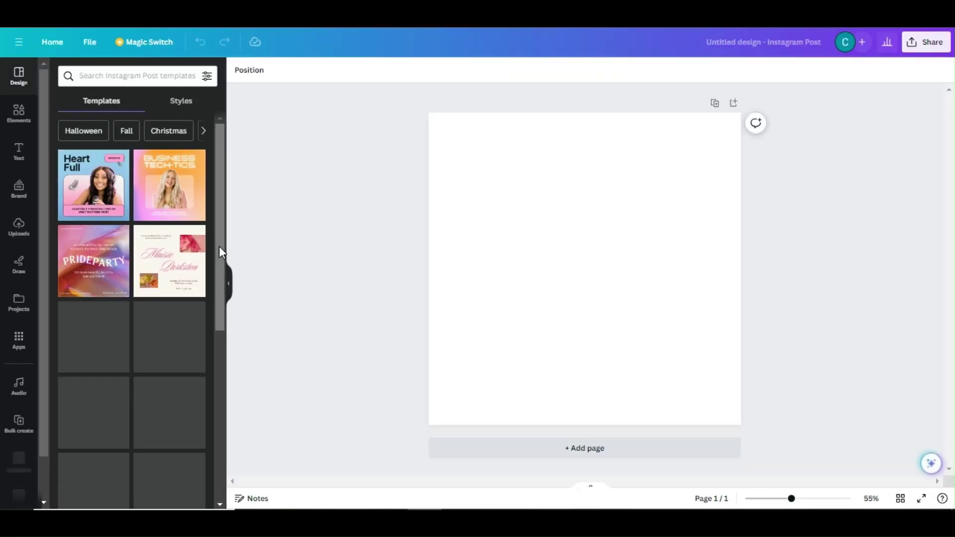
# - Cycle examples to 'A robot with a glowing visor', generate images and add the top-right one
pyautogui.click(129, 236)
pyautogui.click(128, 237)
pyautogui.click(128, 237)
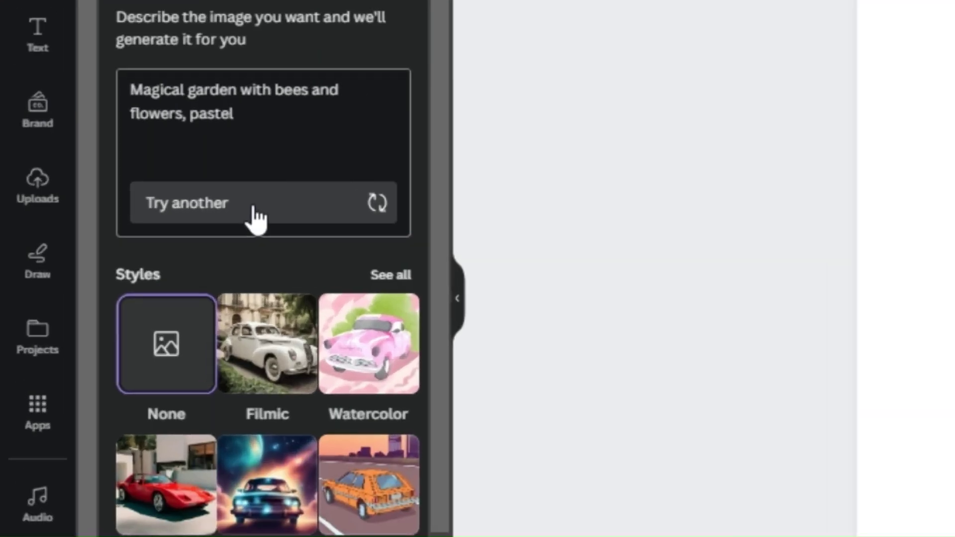
pyautogui.click(257, 209)
pyautogui.click(256, 209)
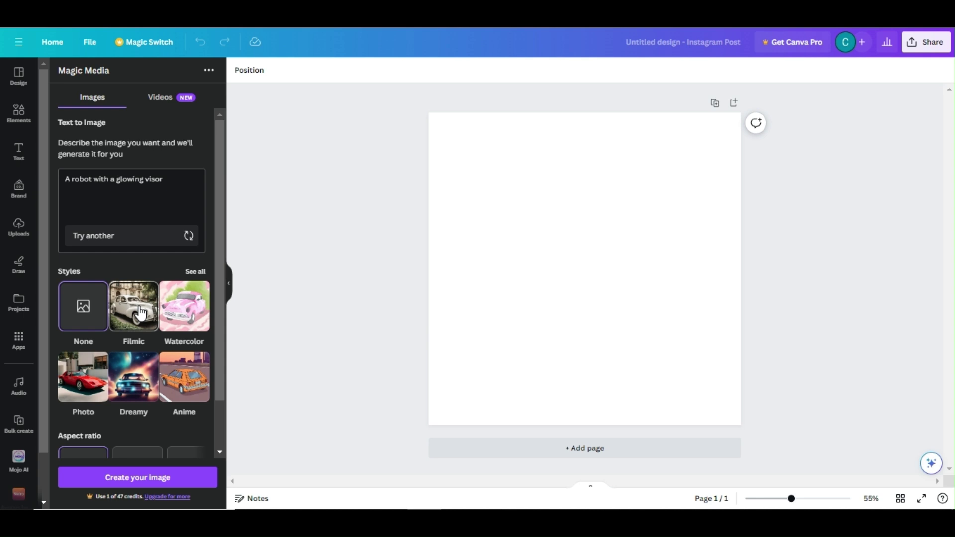
pyautogui.scroll(-1, 141, 313)
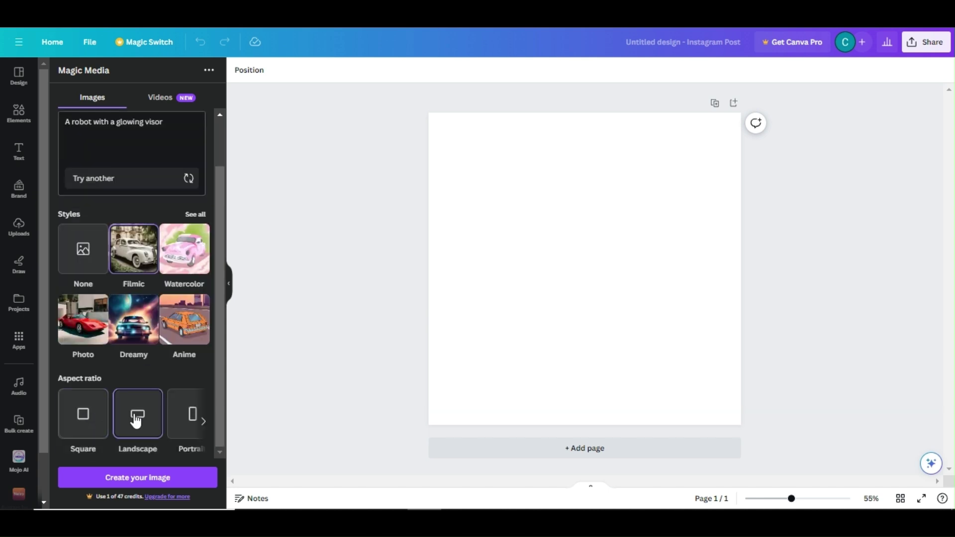
pyautogui.click(160, 479)
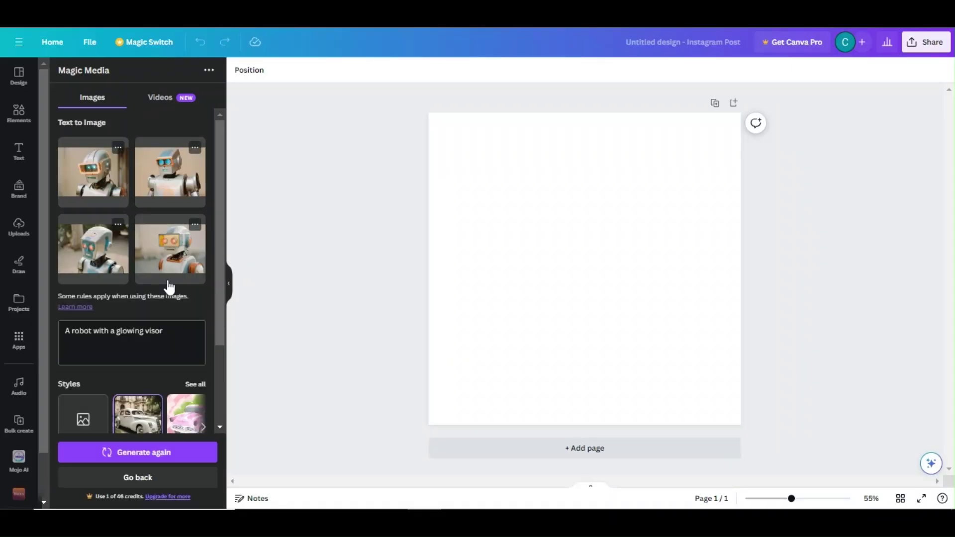
pyautogui.click(164, 192)
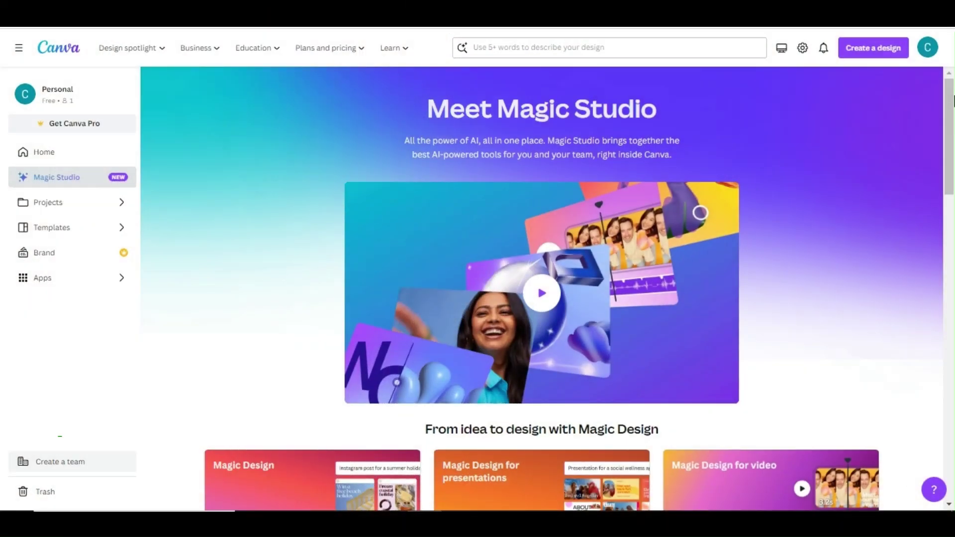
# - In a Try Magic Media design, generate a snow-capped mountains video from an example prompt and preview it
pyautogui.scroll(-15, 954, 102)
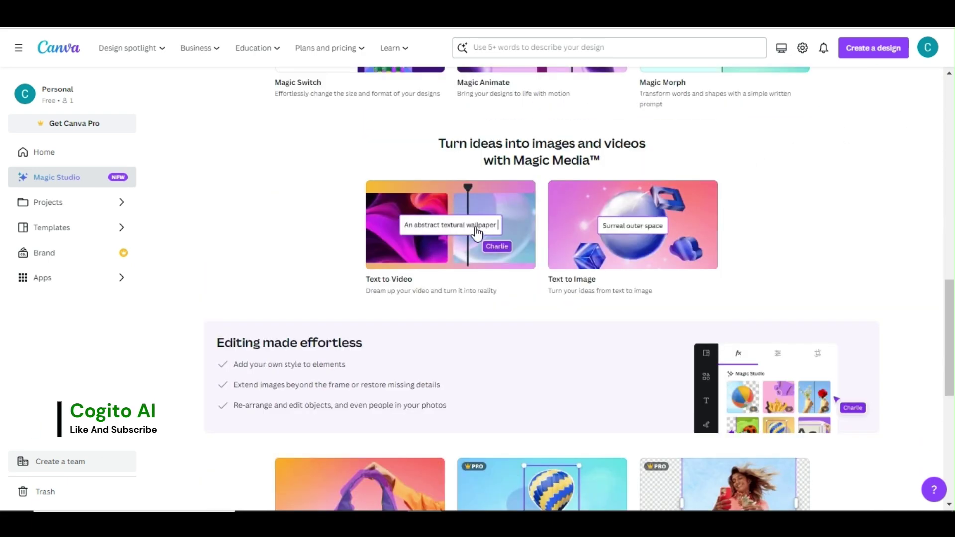
pyautogui.click(454, 240)
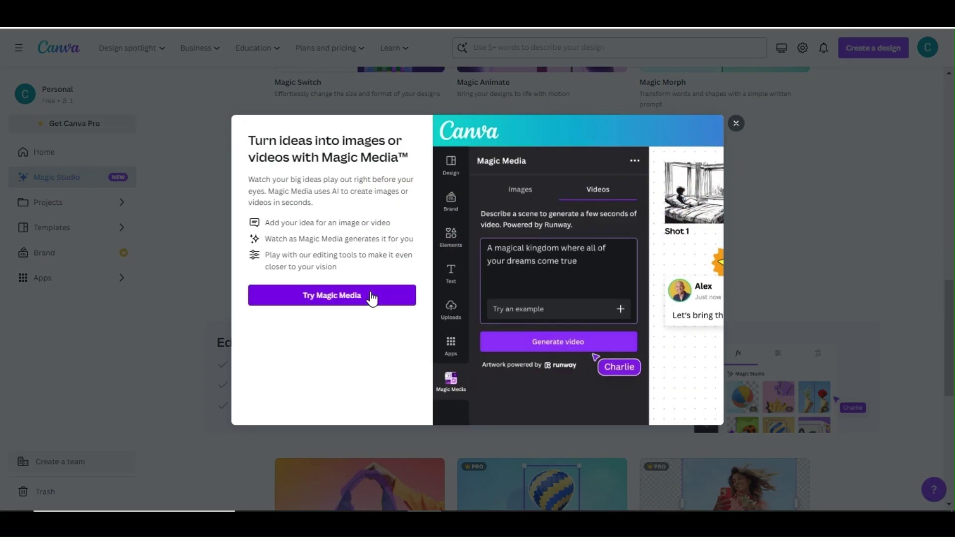
pyautogui.click(372, 298)
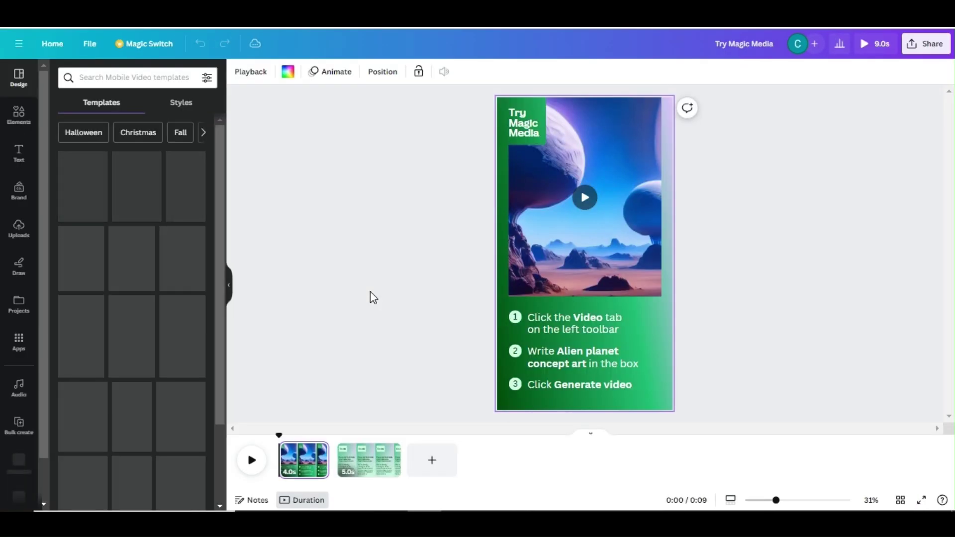
pyautogui.click(127, 244)
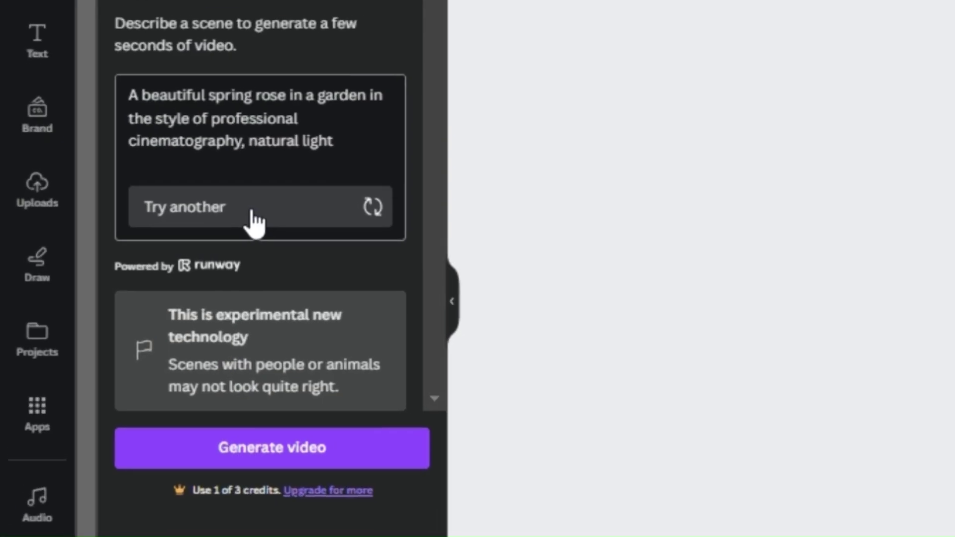
pyautogui.click(255, 222)
pyautogui.click(256, 221)
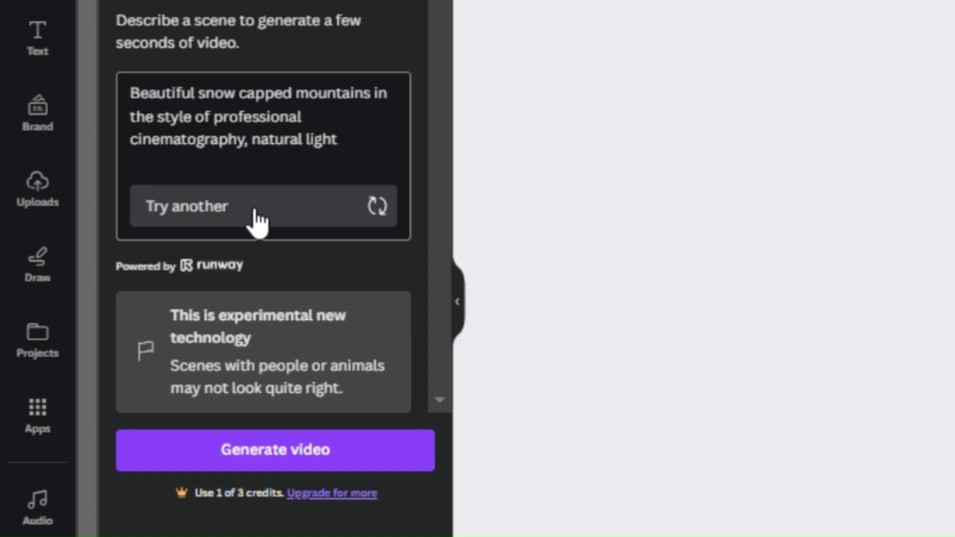
pyautogui.click(281, 450)
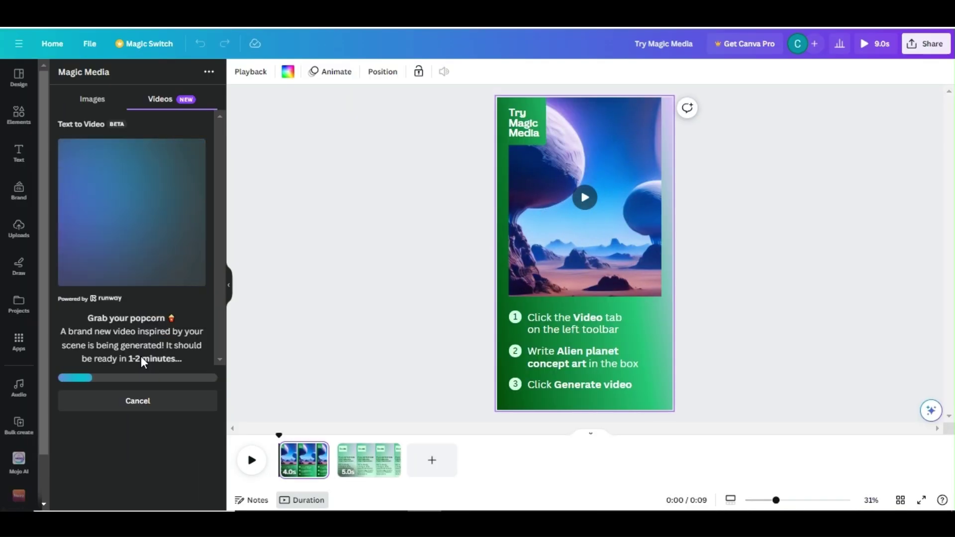
pyautogui.click(71, 275)
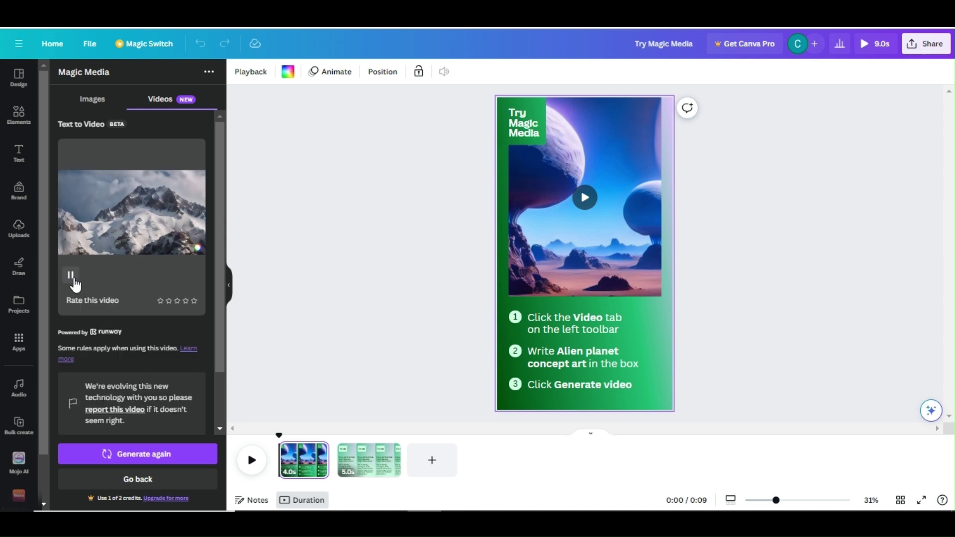
# - Swap the alien-planet clip for the mountain video and make it the page background
pyautogui.moveTo(552, 211); pyautogui.dragTo(558, 211)
pyautogui.moveTo(132, 213); pyautogui.dragTo(589, 149)
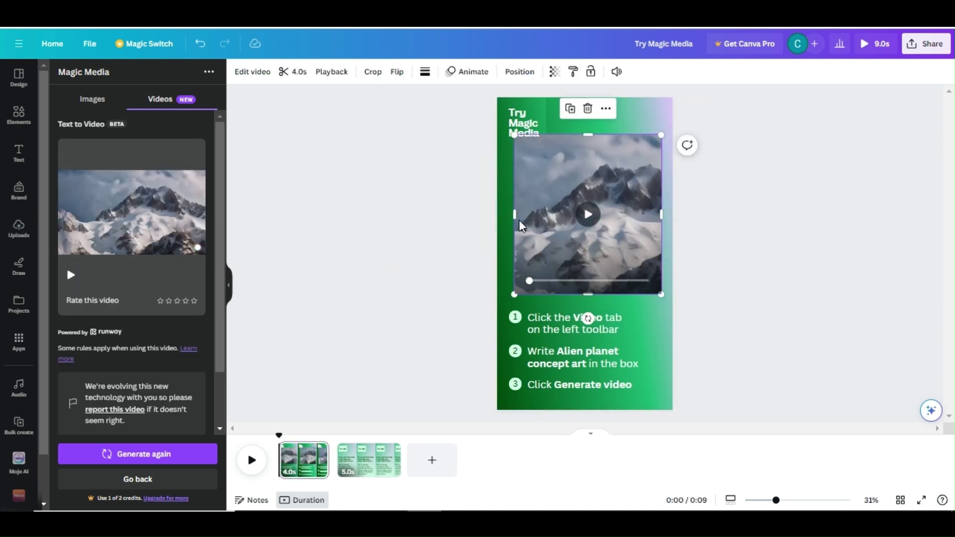
pyautogui.rightClick(571, 172)
pyautogui.click(612, 434)
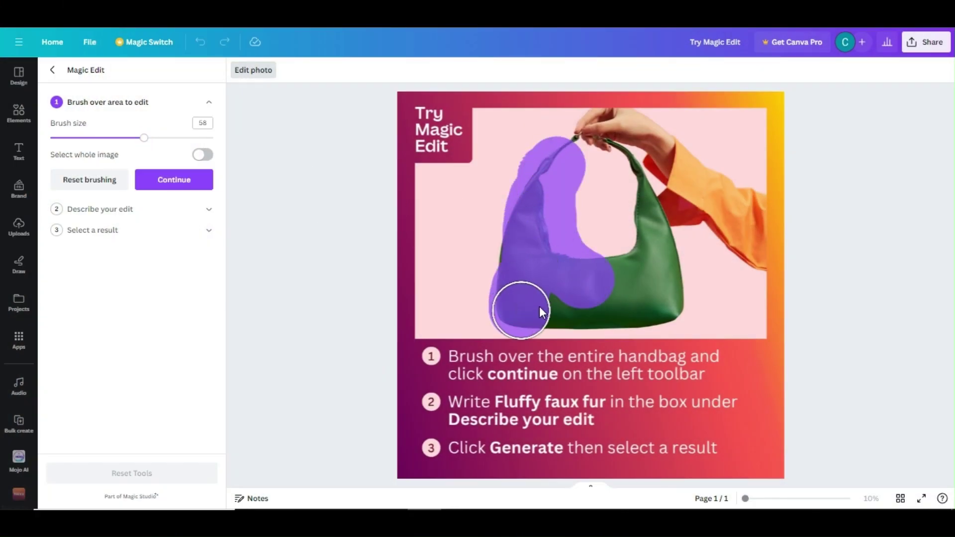
# - Describe the brushed handbag as a waste bag and generate AI alternatives
pyautogui.click(174, 179)
pyautogui.write('Waste bag')
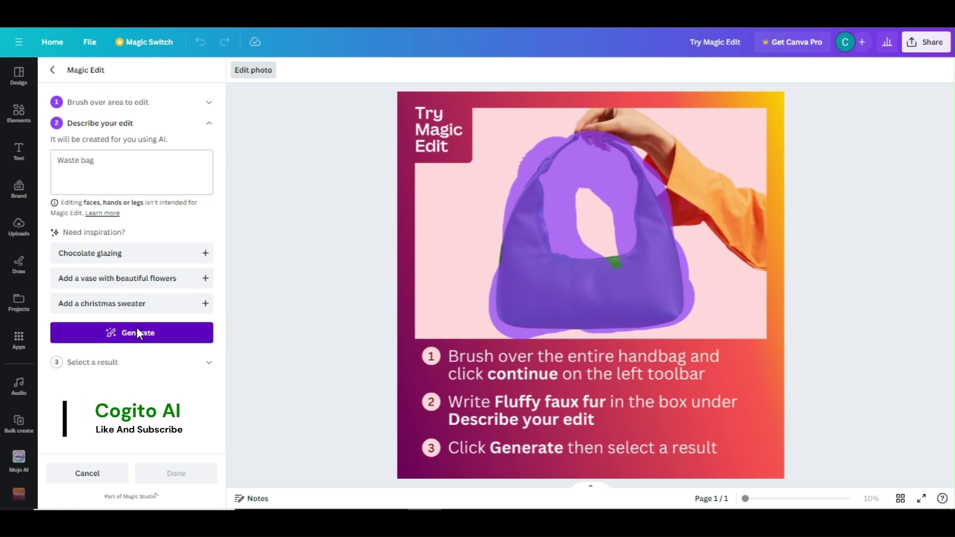
pyautogui.click(138, 333)
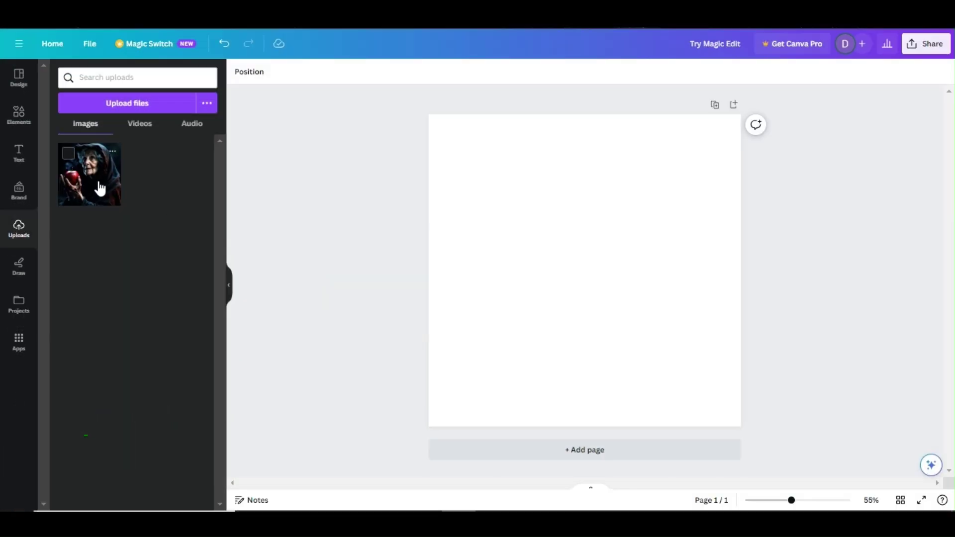
# - Add the hooded woman's photo and stretch it to fill the page
pyautogui.click(96, 188)
pyautogui.moveTo(481, 241); pyautogui.dragTo(438, 270)
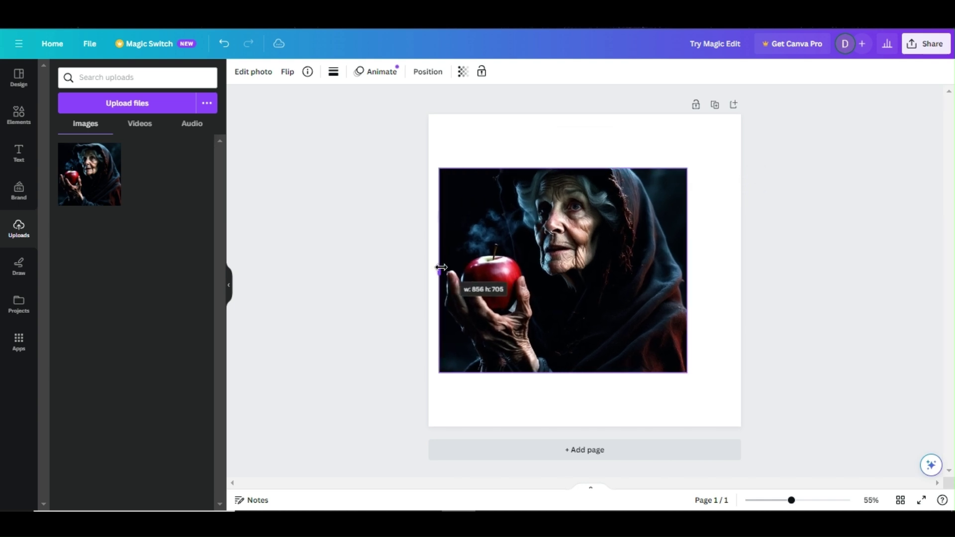
pyautogui.moveTo(686, 270); pyautogui.dragTo(772, 261)
pyautogui.moveTo(605, 277); pyautogui.dragTo(565, 284)
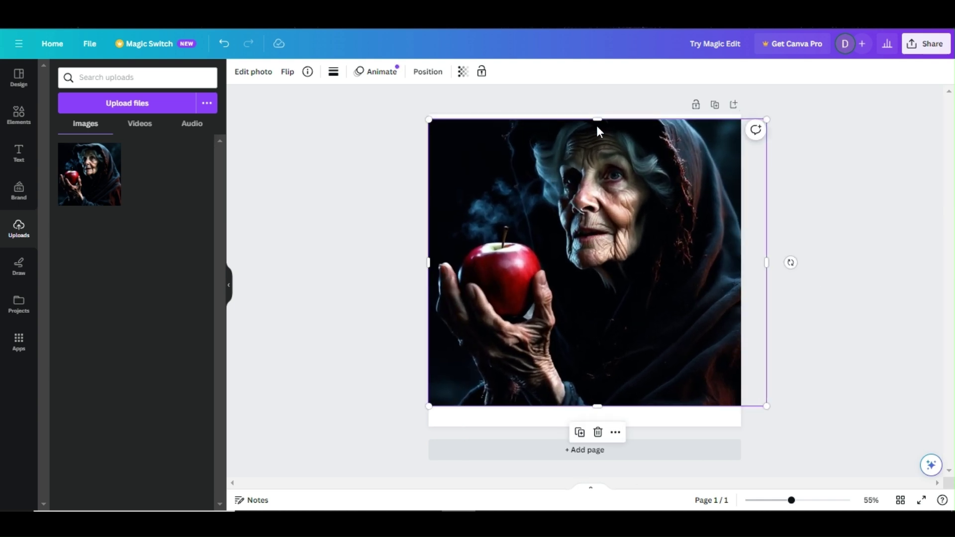
# - Use Magic Edit to turn the red apple into a diamond, applying the second result
pyautogui.click(264, 75)
pyautogui.click(76, 224)
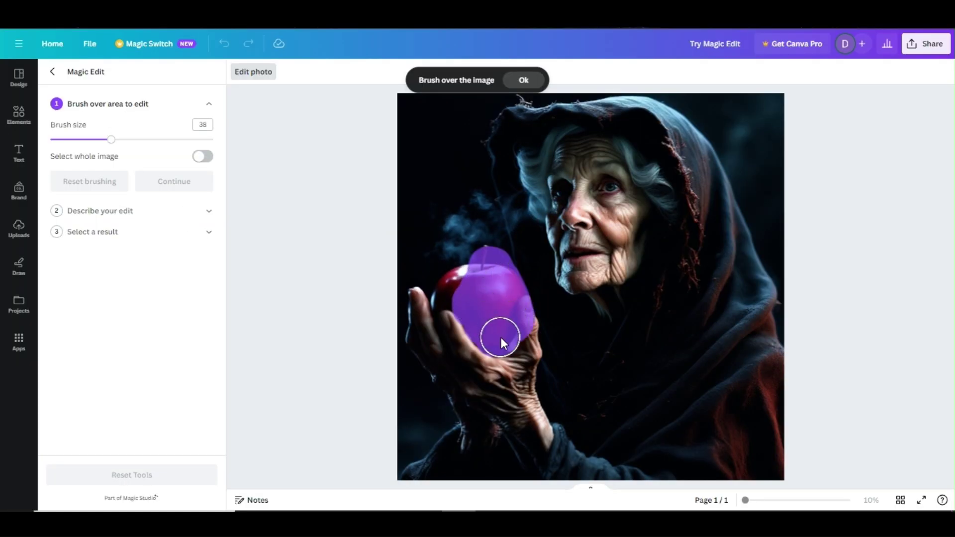
pyautogui.moveTo(452, 311)
pyautogui.mouseDown()
pyautogui.moveTo(454, 287)
pyautogui.moveTo(492, 288)
pyautogui.mouseUp()
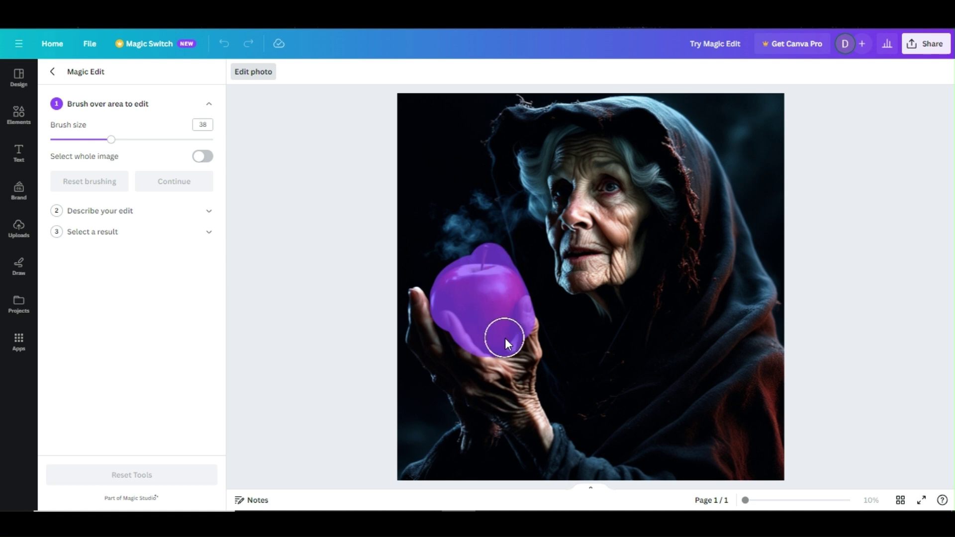
pyautogui.click(182, 191)
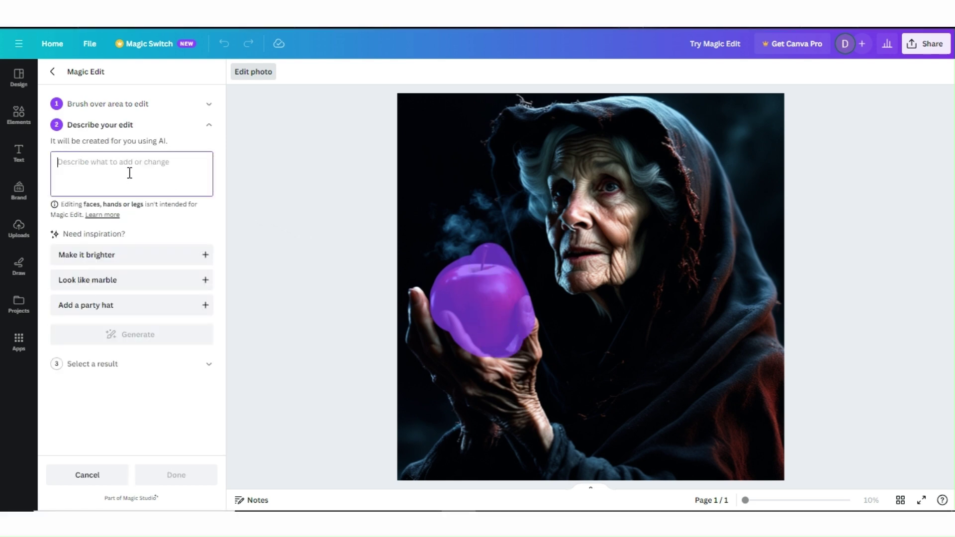
pyautogui.write('Diamond')
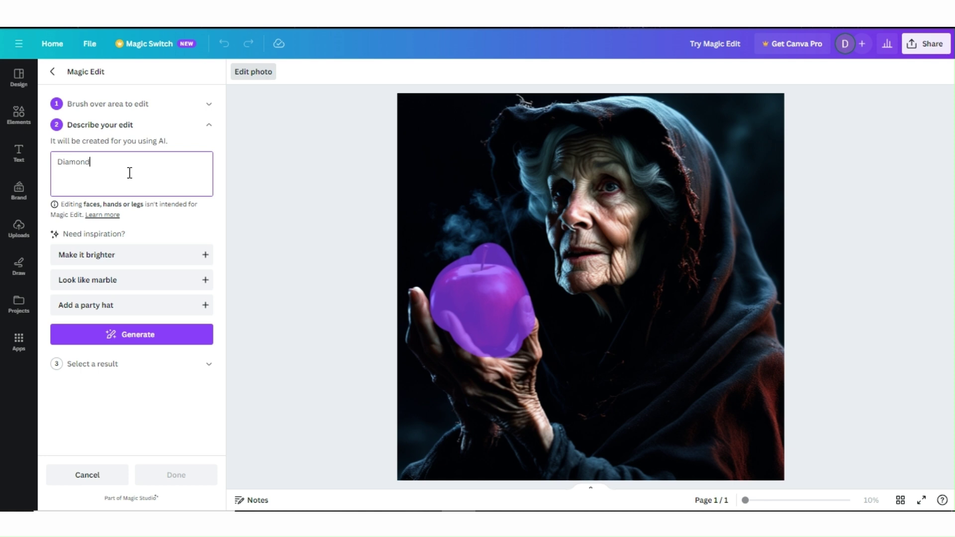
pyautogui.click(139, 334)
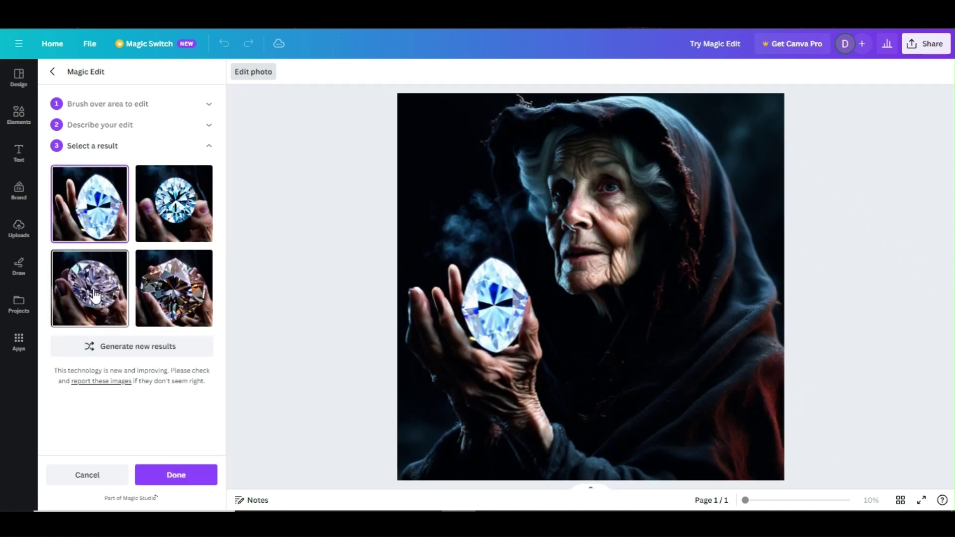
pyautogui.click(94, 295)
pyautogui.click(174, 211)
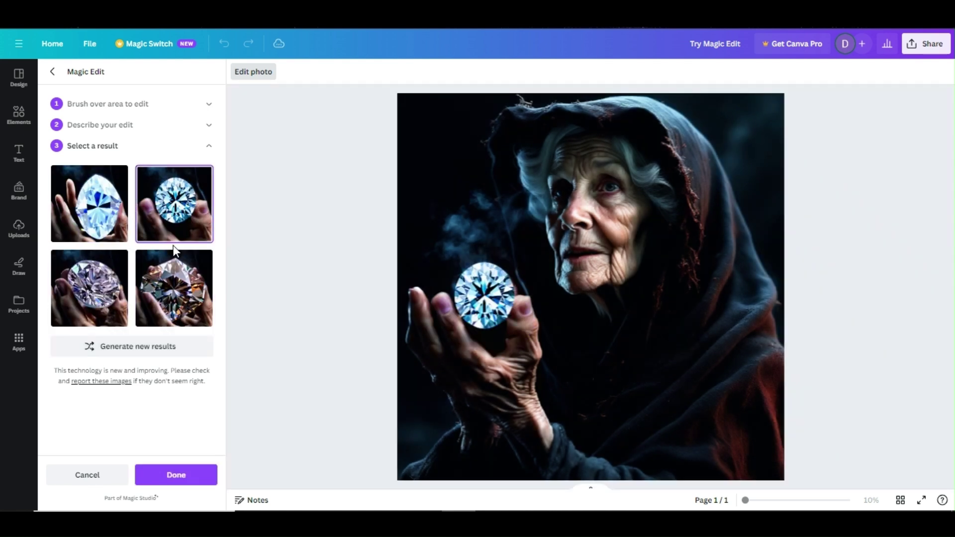
pyautogui.click(180, 478)
pyautogui.click(366, 241)
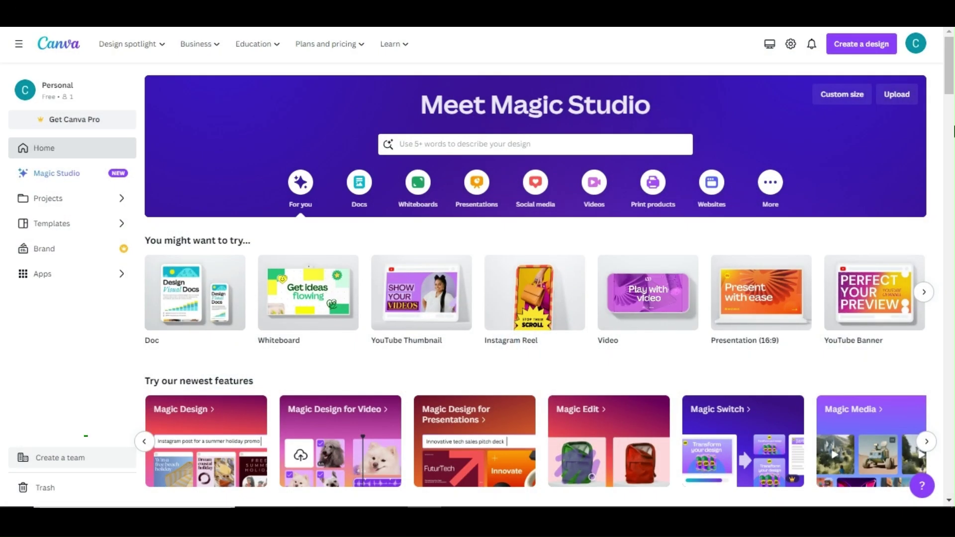
# - Find Magic Write among the home page's newest features and start a Try Magic Write design
pyautogui.scroll(-3, 647, 293)
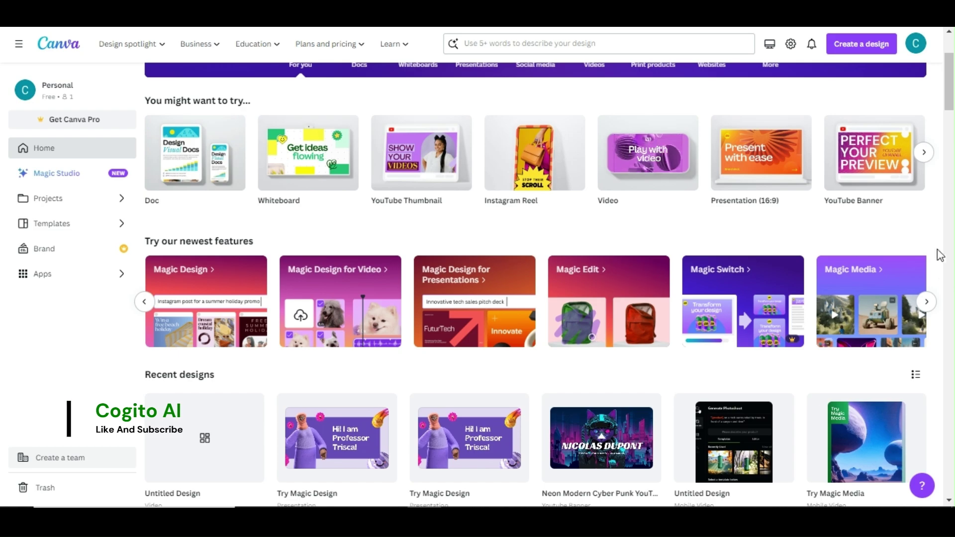
pyautogui.click(926, 302)
pyautogui.click(500, 299)
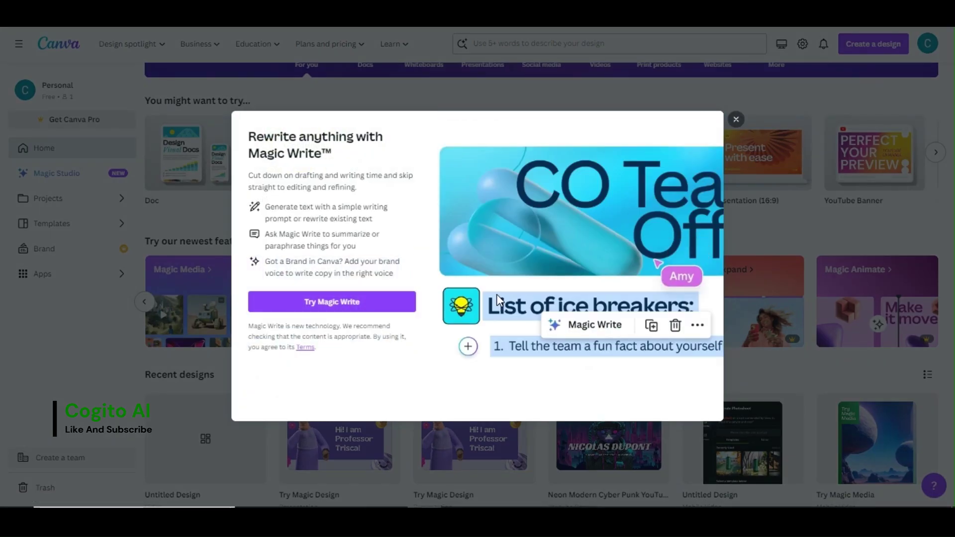
pyautogui.click(379, 302)
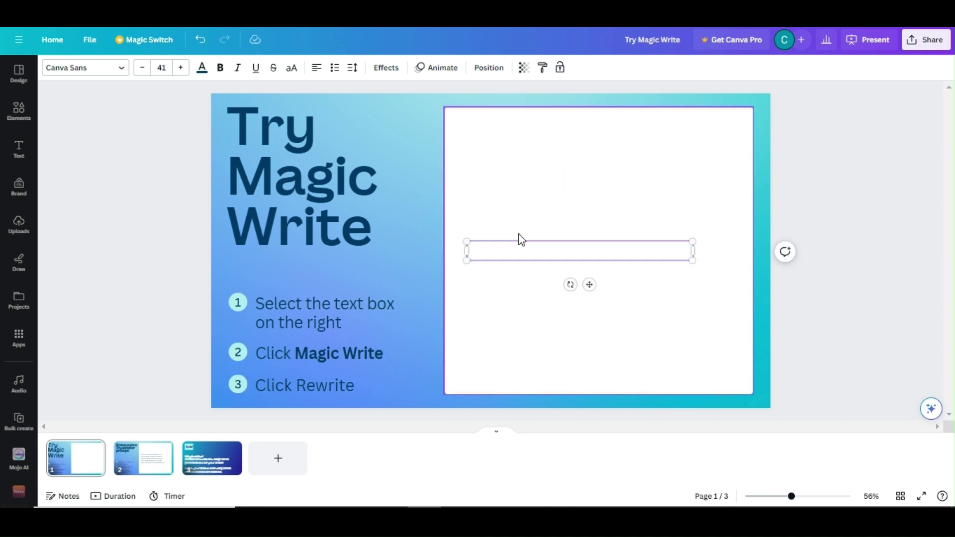
# - Write the prompt 'Give 3 facts about Lamborghini car' in the empty text box
pyautogui.click(518, 247)
pyautogui.write('Give')
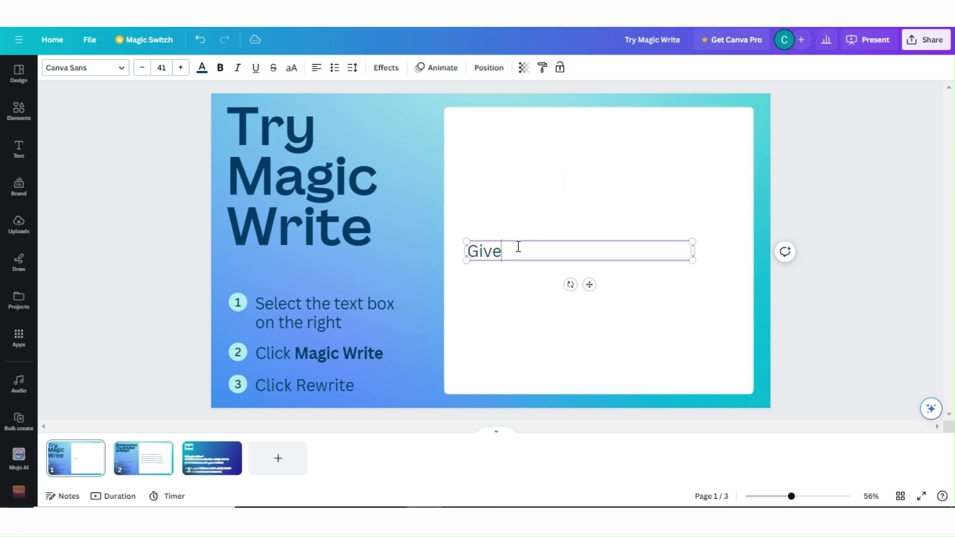
pyautogui.write(' 3 facts about')
pyautogui.write('Lamborghini')
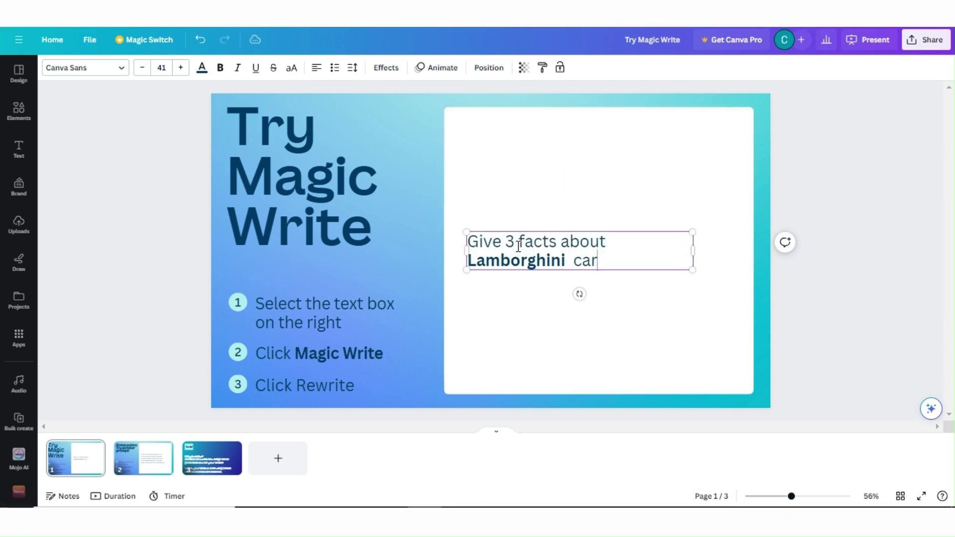
pyautogui.write('car')
pyautogui.click(589, 307)
# - Generate the Lamborghini facts with Magic Write and fit the text onto the white card
pyautogui.click(572, 257)
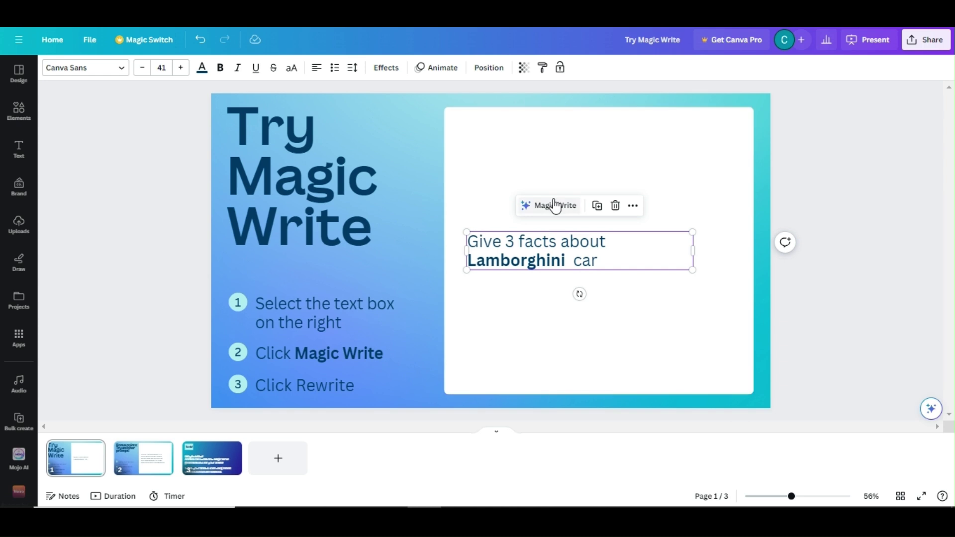
pyautogui.click(555, 205)
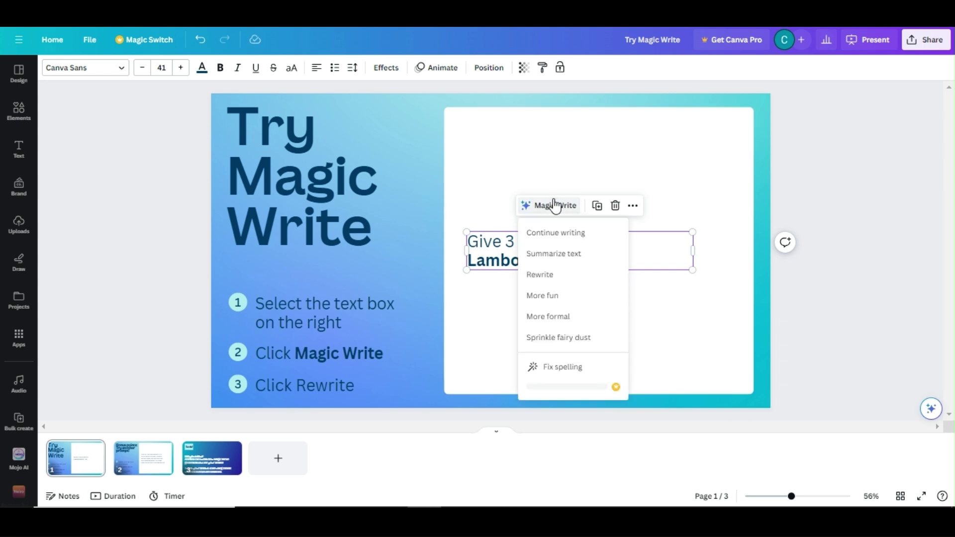
pyautogui.click(573, 253)
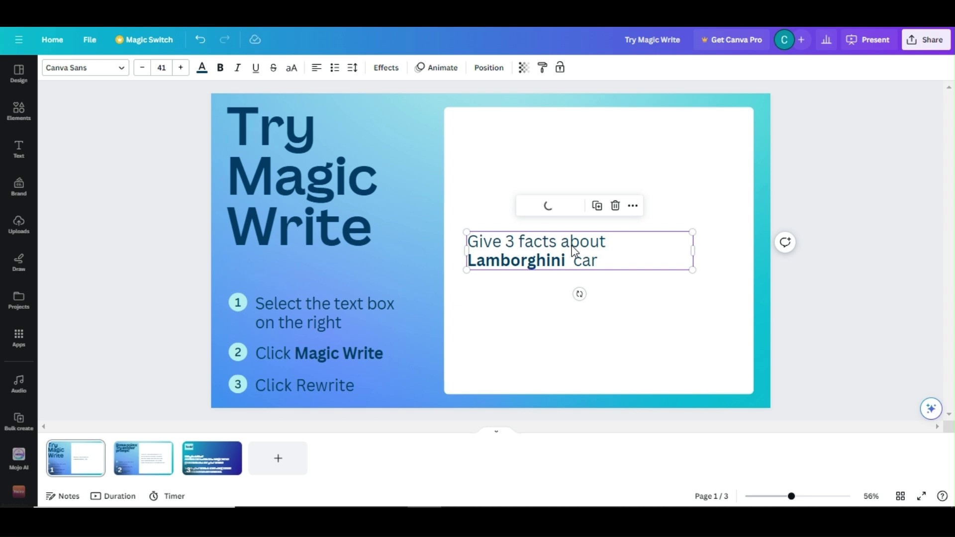
pyautogui.moveTo(701, 250); pyautogui.dragTo(840, 121)
pyautogui.moveTo(766, 111); pyautogui.dragTo(741, 185)
pyautogui.moveTo(696, 224); pyautogui.dragTo(627, 232)
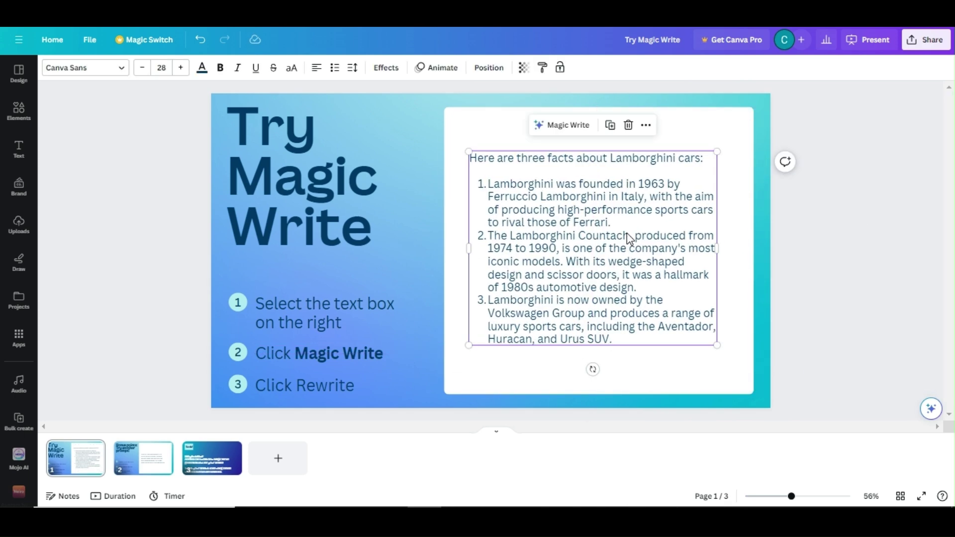
# - Condense the facts into a short summary, then rewrite it with AI
pyautogui.click(572, 126)
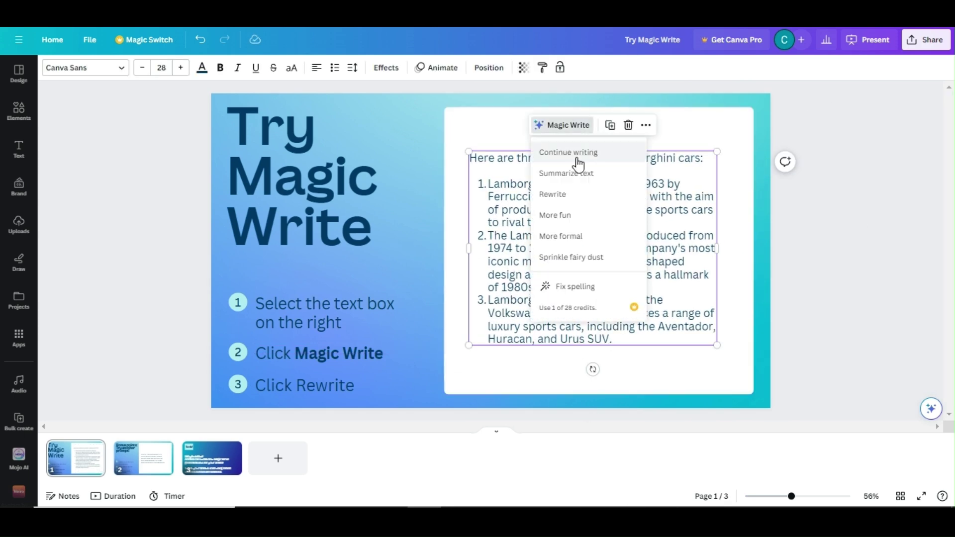
pyautogui.click(578, 174)
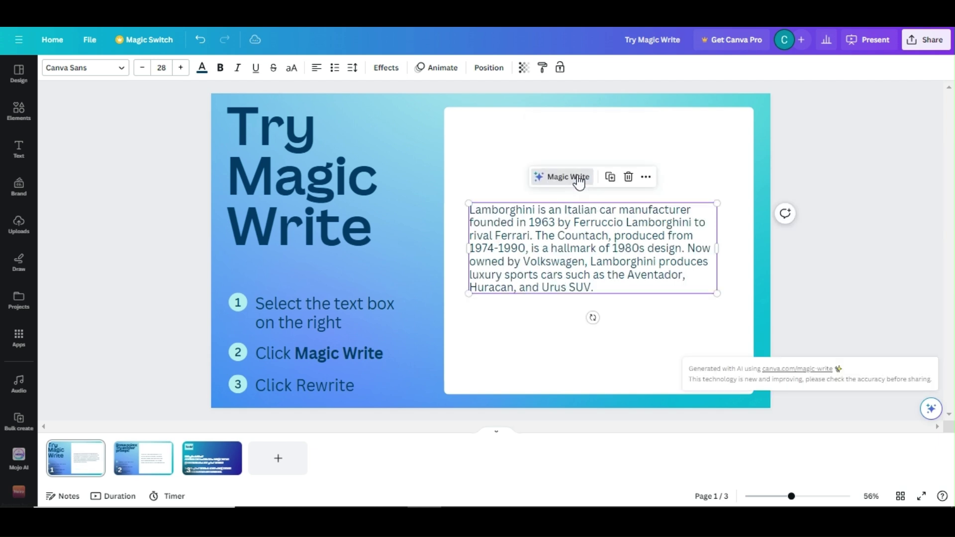
pyautogui.click(577, 180)
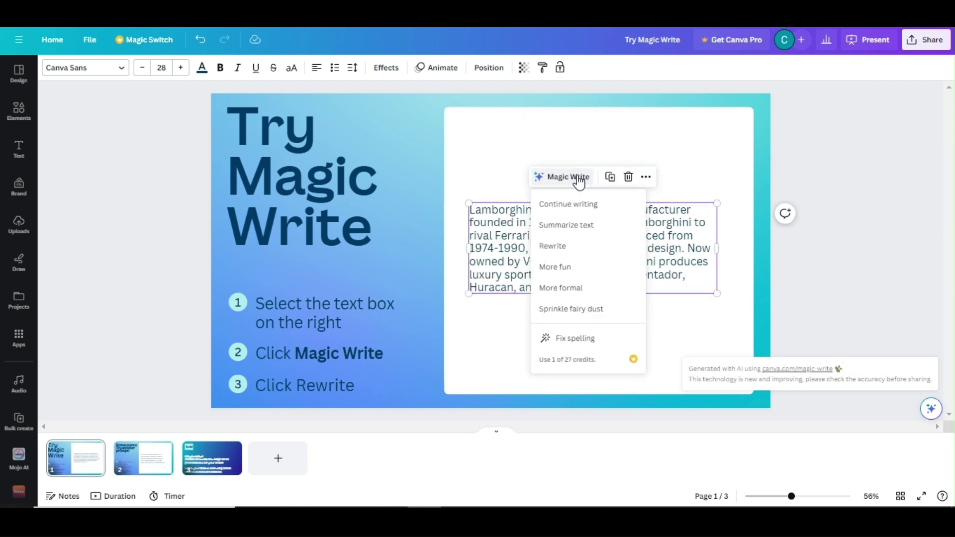
pyautogui.click(565, 247)
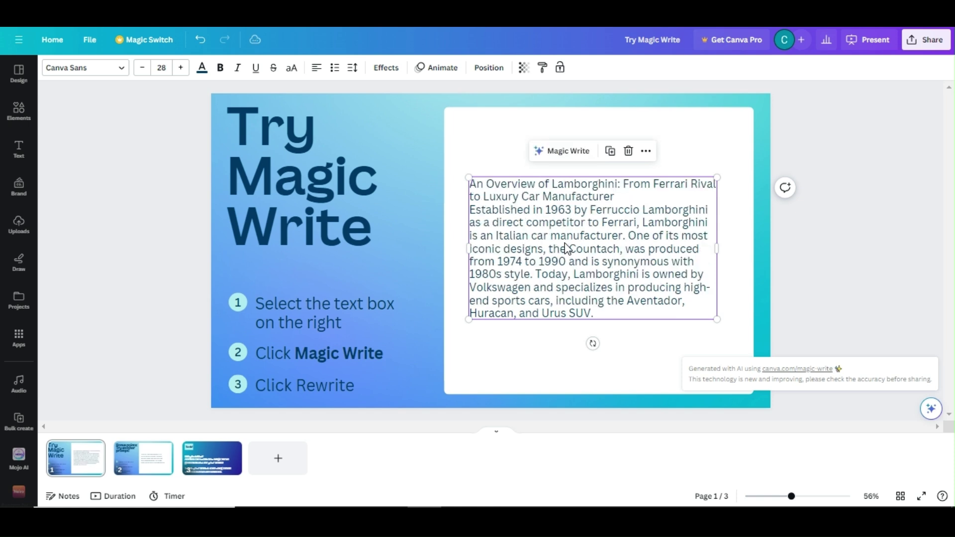
# - Make the overview more formal and let Magic Write continue it
pyautogui.click(566, 154)
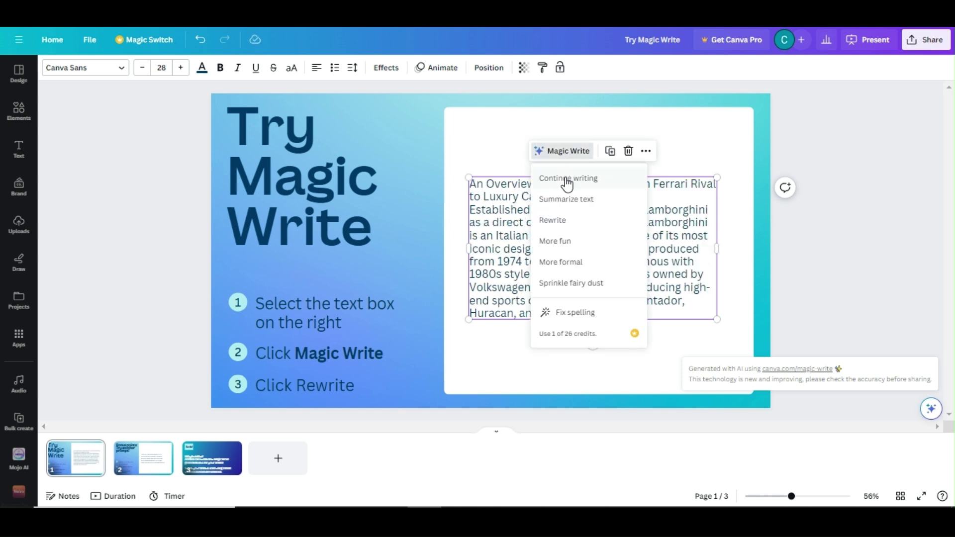
pyautogui.click(570, 262)
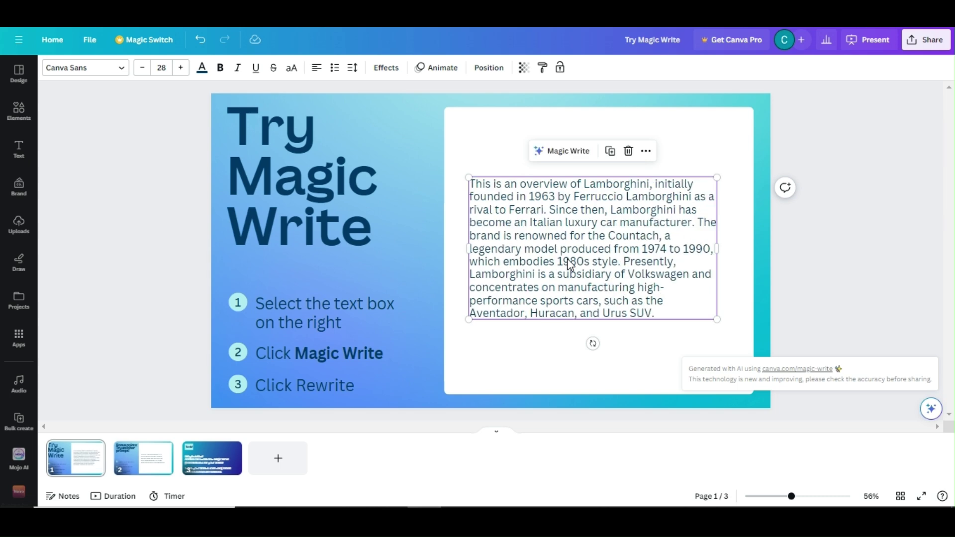
pyautogui.click(567, 153)
pyautogui.click(569, 177)
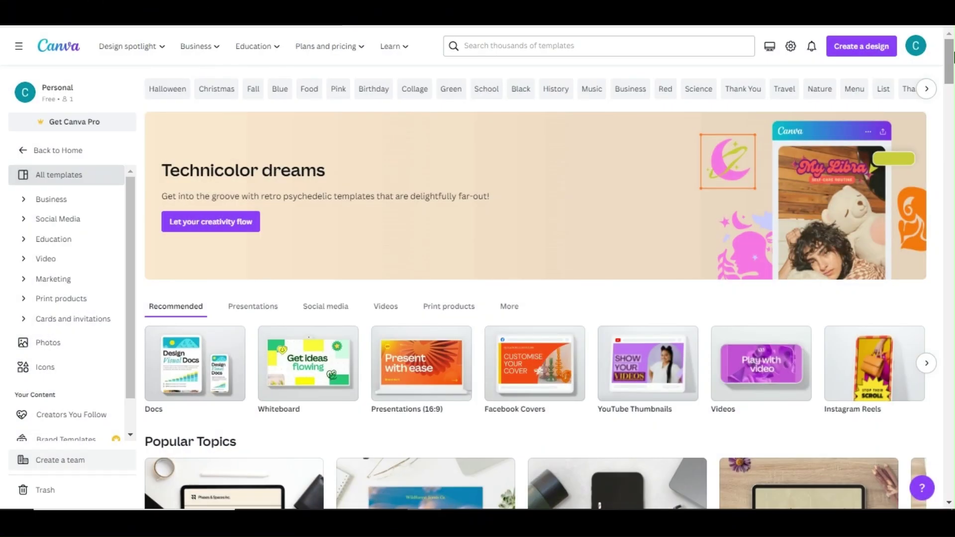
# - Add the uploaded cyberpunk image to the blank page
pyautogui.scroll(-10, 953, 56)
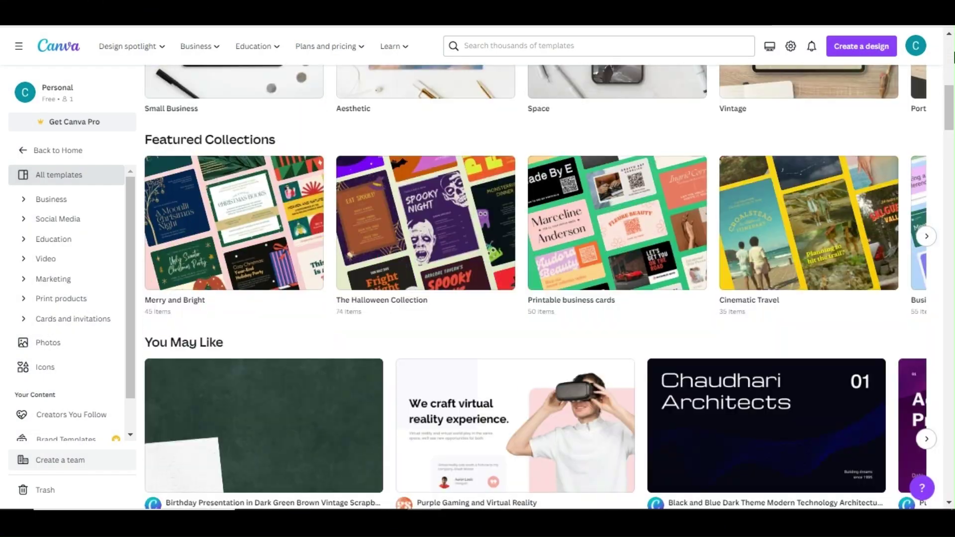
pyautogui.scroll(-8, 953, 56)
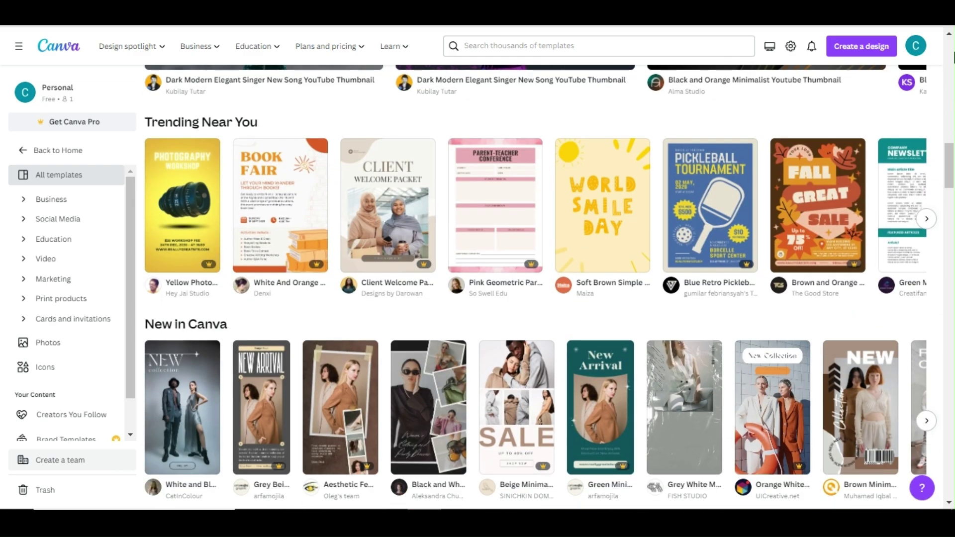
pyautogui.scroll(-3, 953, 56)
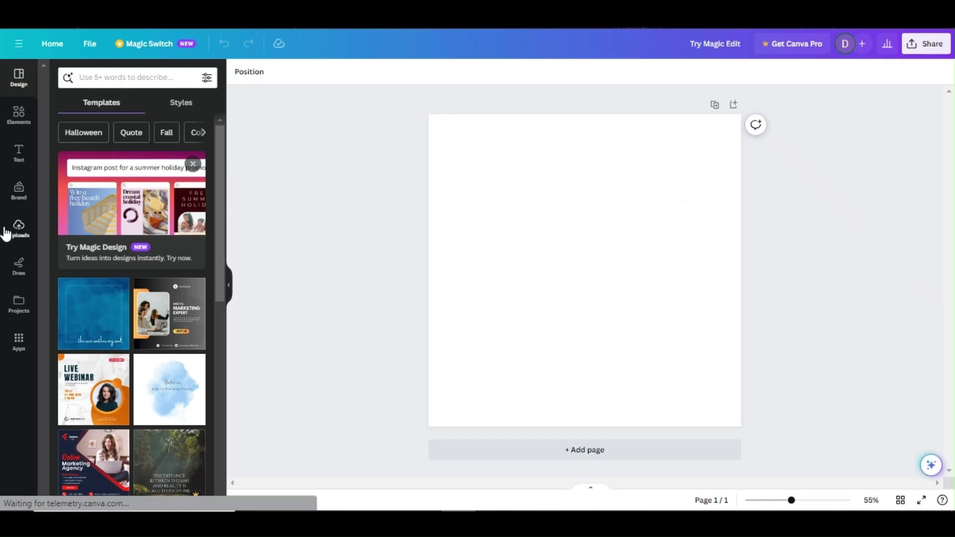
pyautogui.click(30, 235)
pyautogui.click(93, 282)
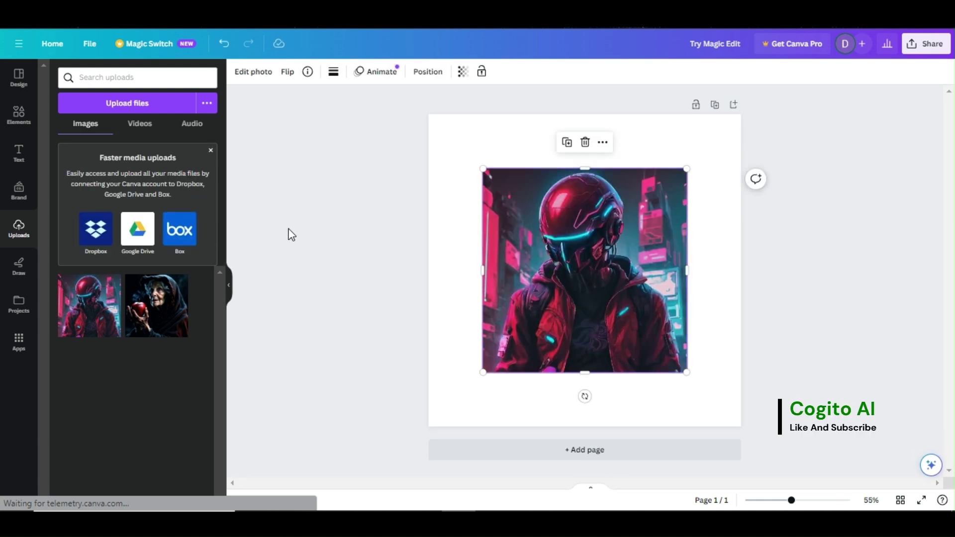
# - Try BG Remover on the cyberpunk image and dismiss the Pro upgrade prompt
pyautogui.click(407, 246)
pyautogui.click(516, 265)
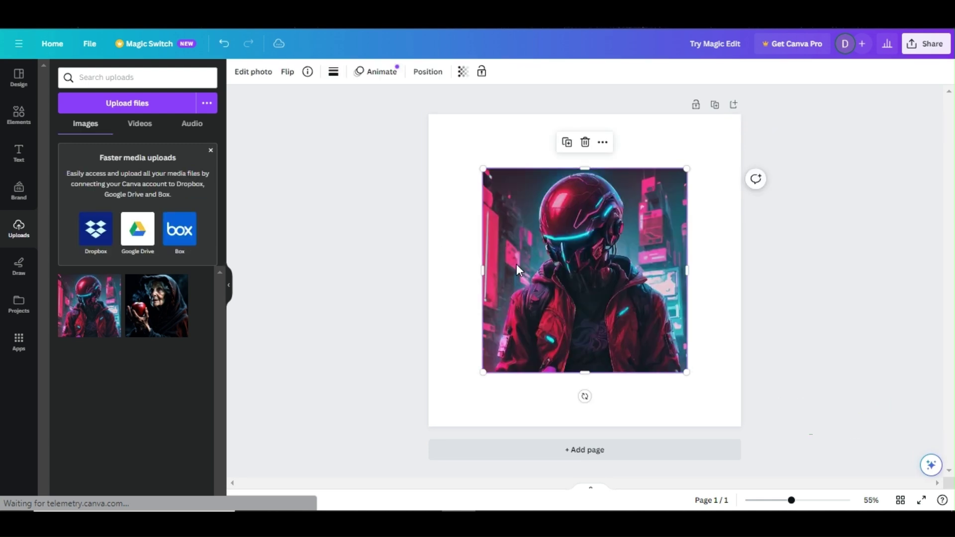
pyautogui.click(270, 75)
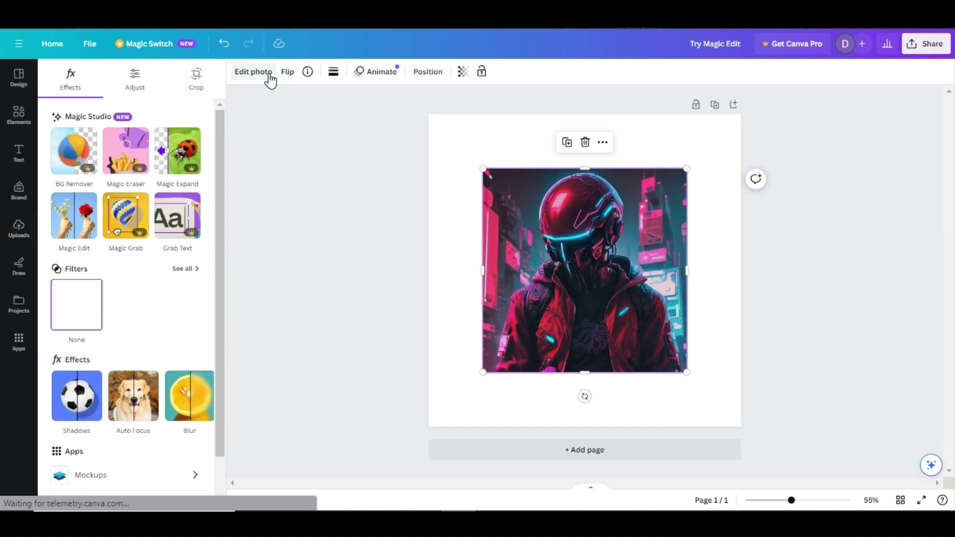
pyautogui.click(76, 151)
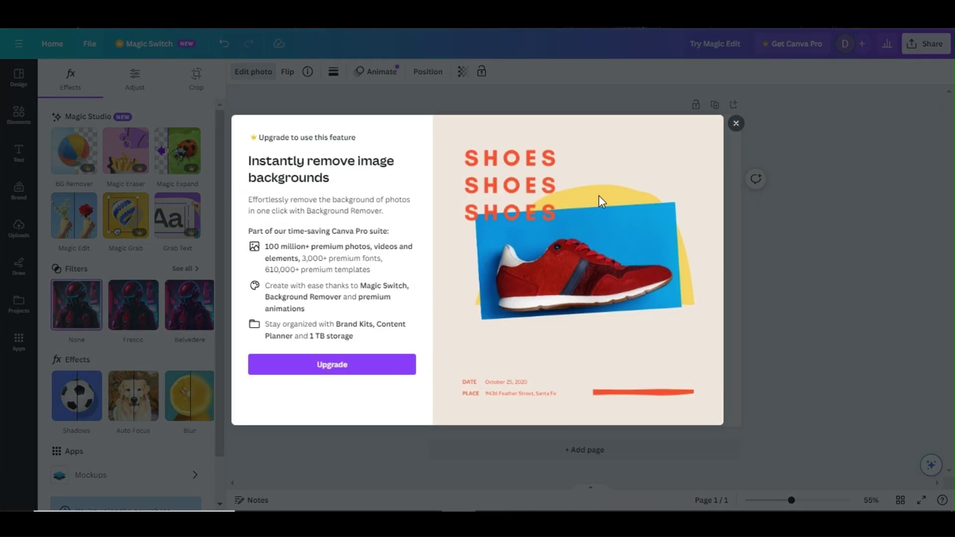
pyautogui.click(736, 123)
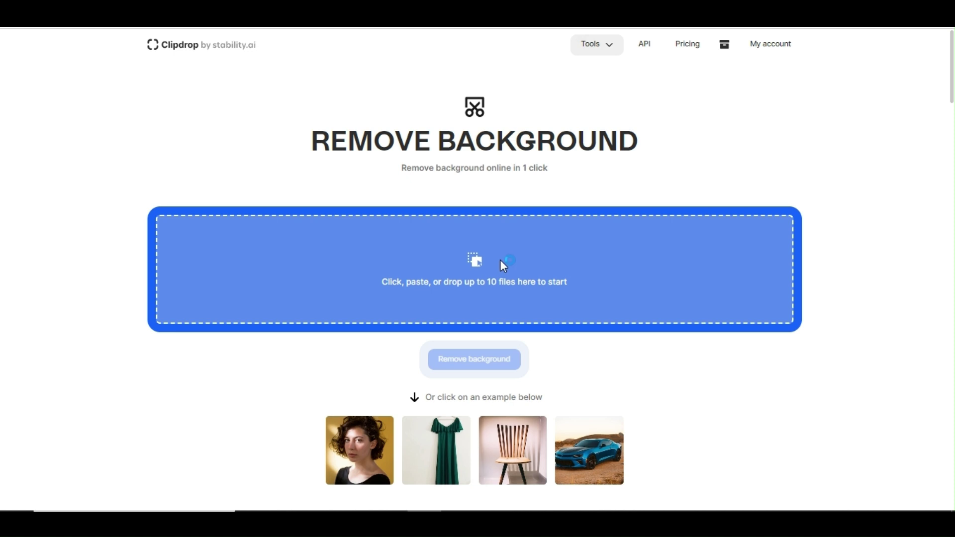
# - Upload cyperpunk.png to Clipdrop and run Remove background on it
pyautogui.click(501, 262)
pyautogui.click(302, 82)
pyautogui.click(378, 483)
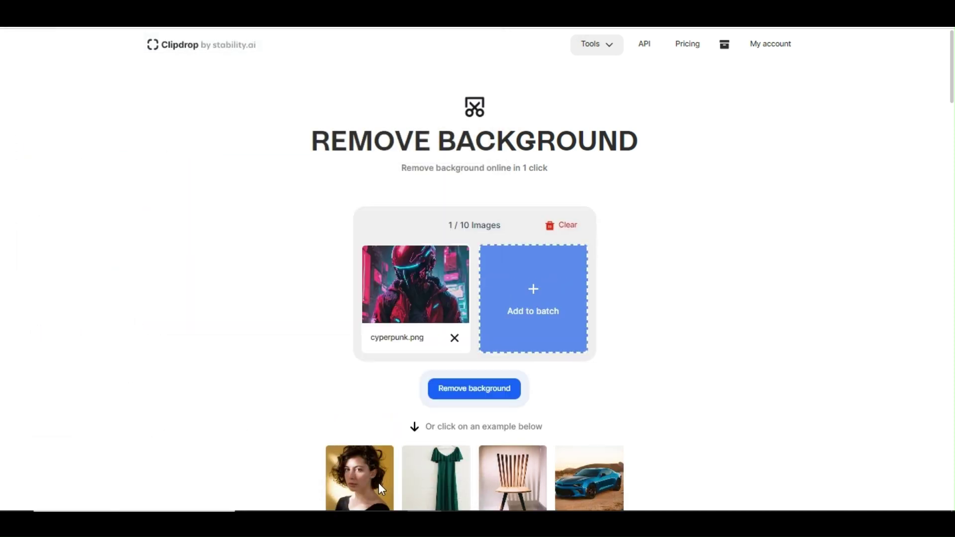
pyautogui.click(472, 391)
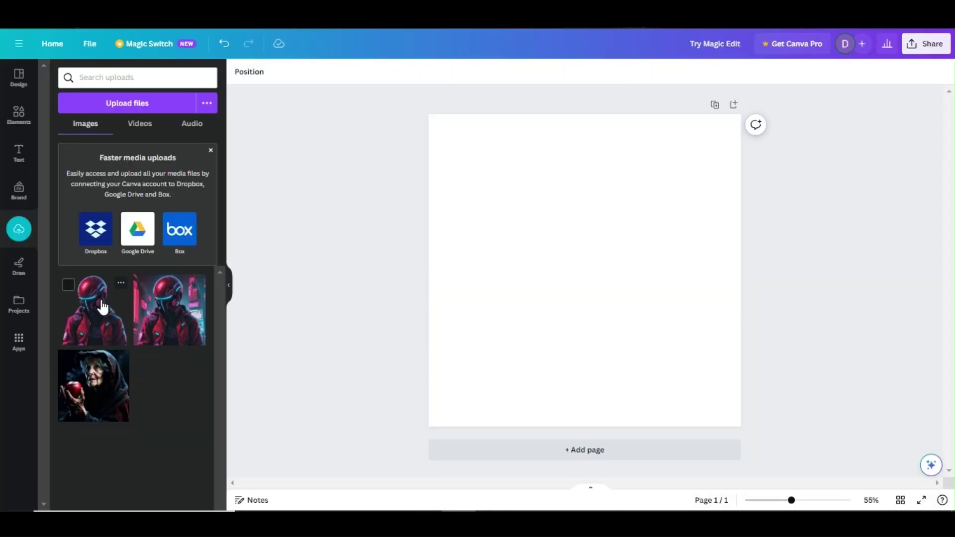
# - Add the background-free cyberpunk figure and stretch it to the page bottom, top and sides
pyautogui.click(102, 307)
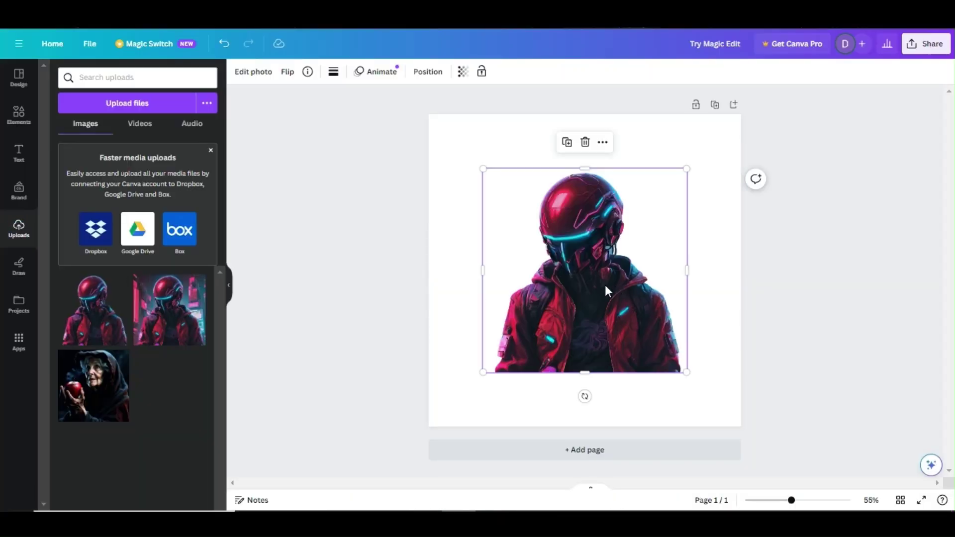
pyautogui.moveTo(584, 372); pyautogui.dragTo(580, 419)
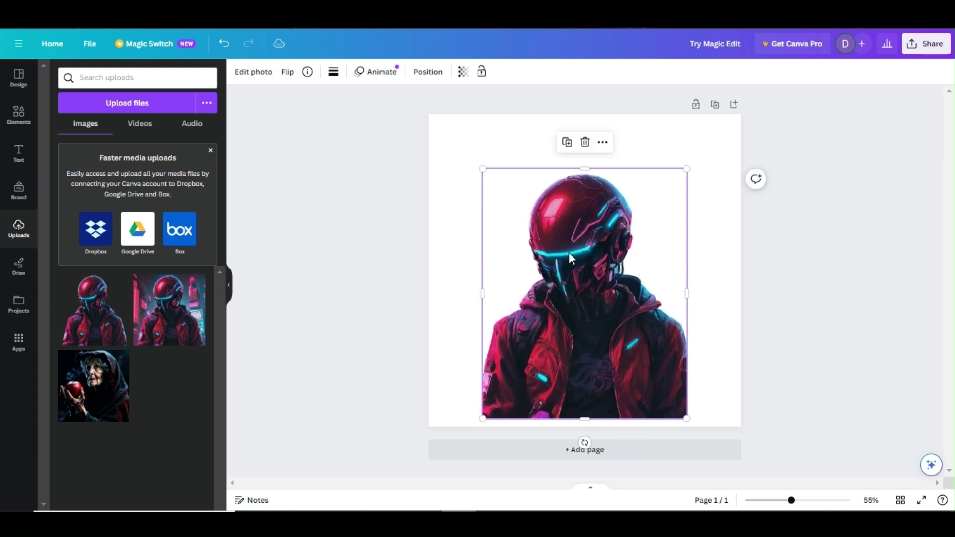
pyautogui.moveTo(588, 168); pyautogui.dragTo(586, 133)
pyautogui.moveTo(683, 276); pyautogui.dragTo(726, 276)
pyautogui.moveTo(482, 276); pyautogui.dragTo(428, 276)
pyautogui.click(378, 275)
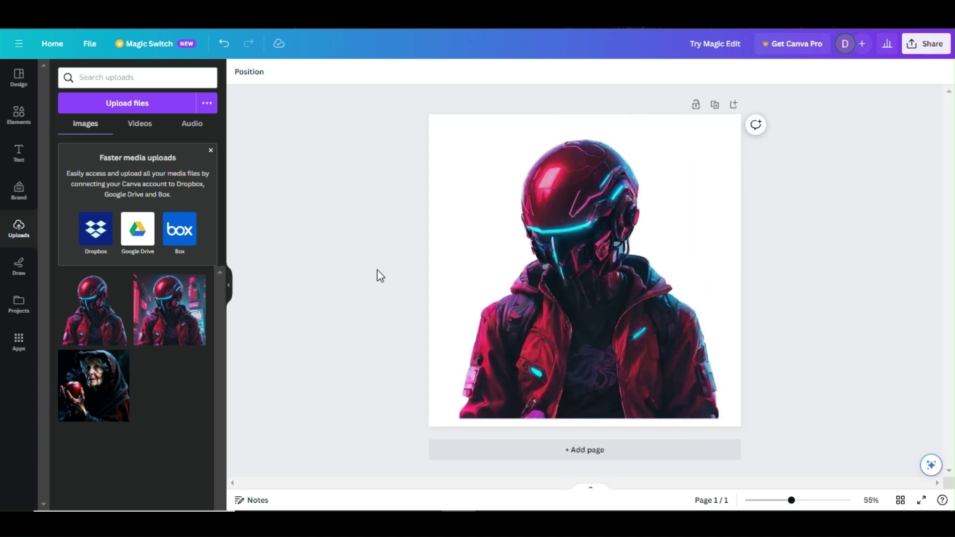
pyautogui.click(18, 115)
pyautogui.click(125, 74)
# - Search 'cyberpunk background' photos and set the purple grid photo as the page background
pyautogui.write('Cyber Punk')
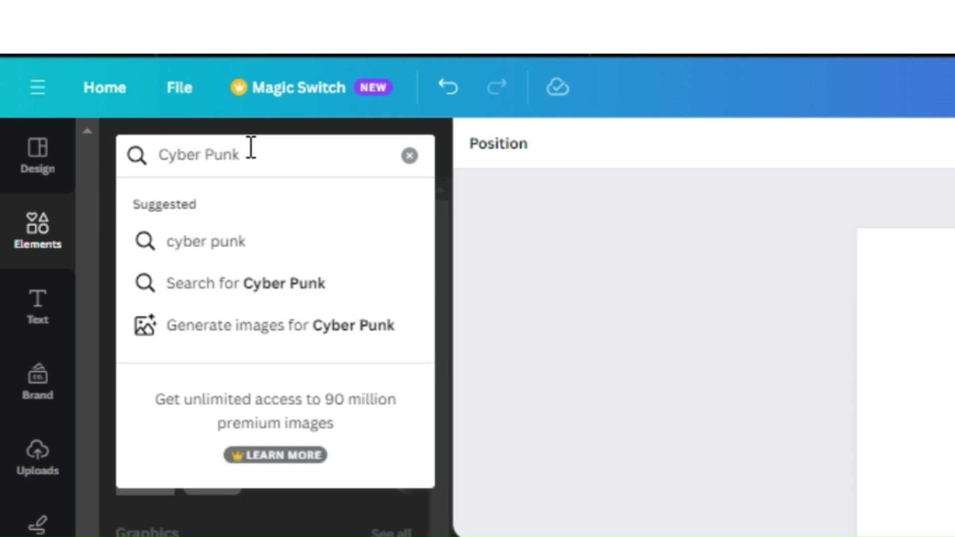
pyautogui.write(' ba')
pyautogui.click(248, 282)
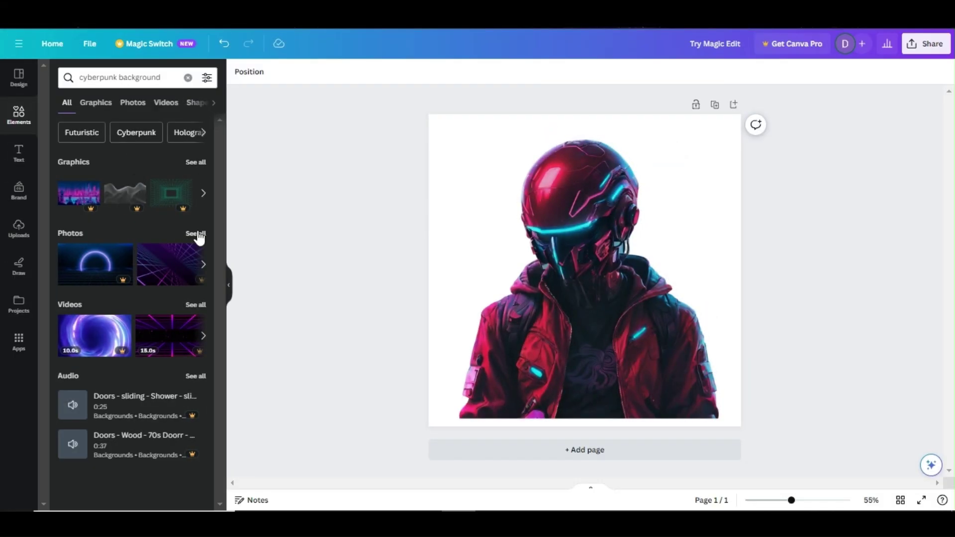
pyautogui.click(198, 237)
pyautogui.click(136, 247)
pyautogui.rightClick(591, 209)
pyautogui.click(642, 471)
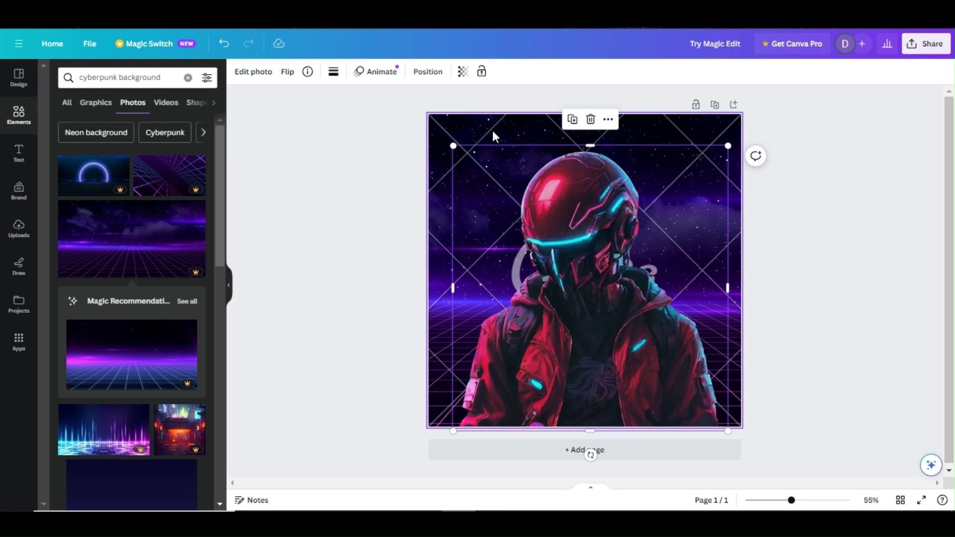
# - Swap the background to the neon-bars, then pink-sun, then sunset photo
pyautogui.scroll(-4, 191, 241)
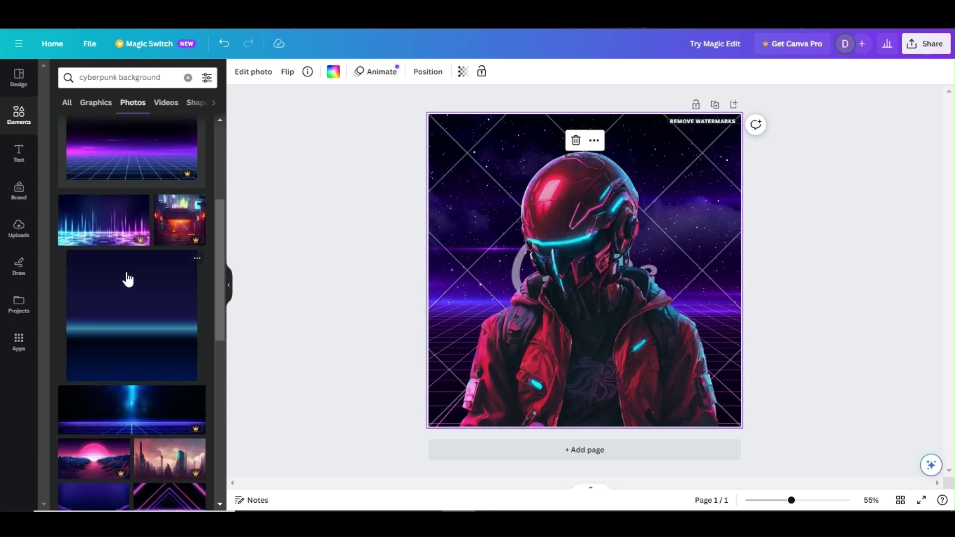
pyautogui.click(103, 219)
pyautogui.rightClick(581, 271)
pyautogui.click(602, 492)
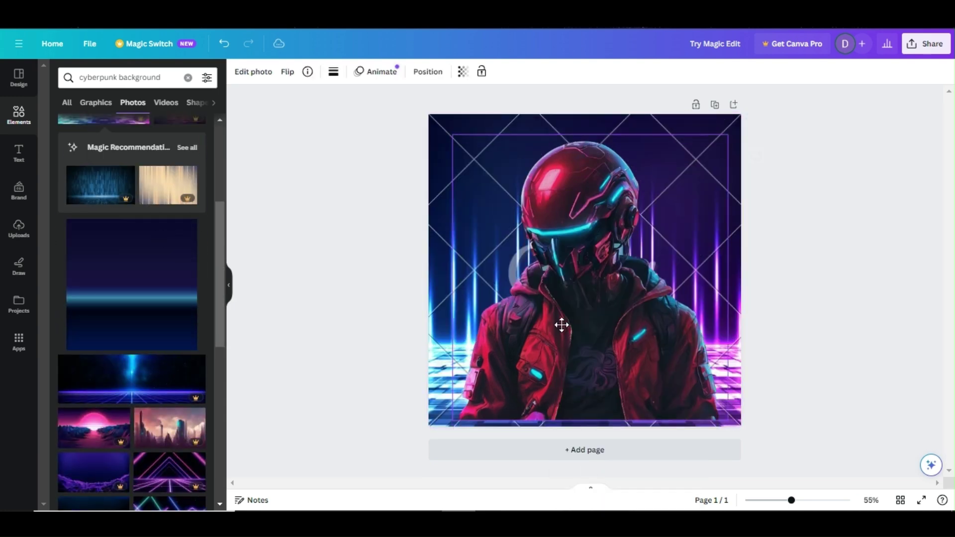
pyautogui.click(94, 428)
pyautogui.rightClick(592, 278)
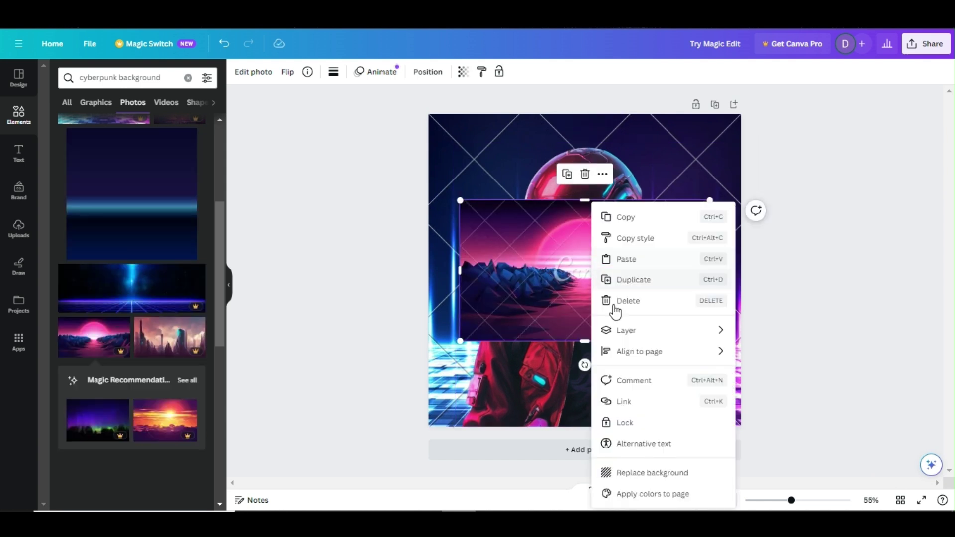
pyautogui.click(640, 472)
pyautogui.click(177, 422)
pyautogui.rightClick(543, 260)
pyautogui.click(613, 473)
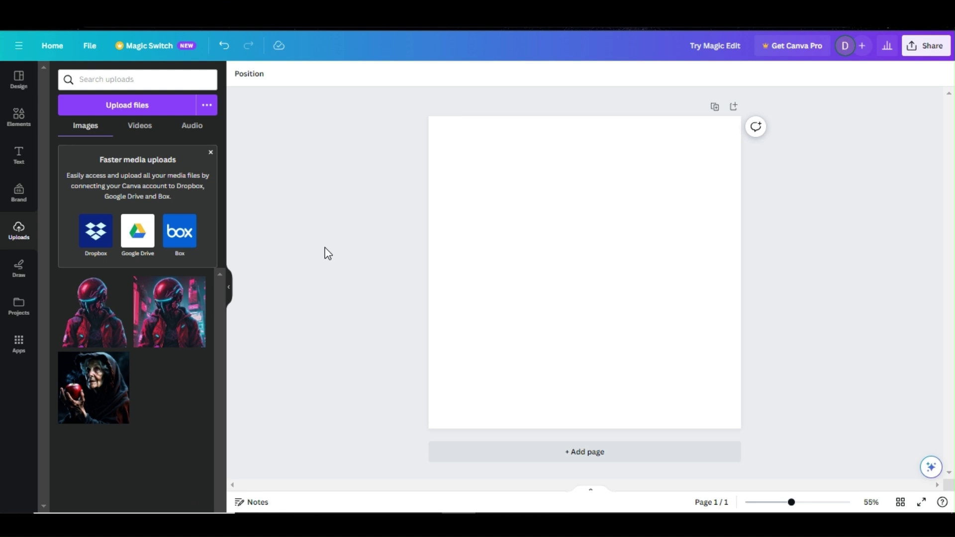
# - Add the old woman with apple photo and try Magic Eraser from Edit photo
pyautogui.click(96, 381)
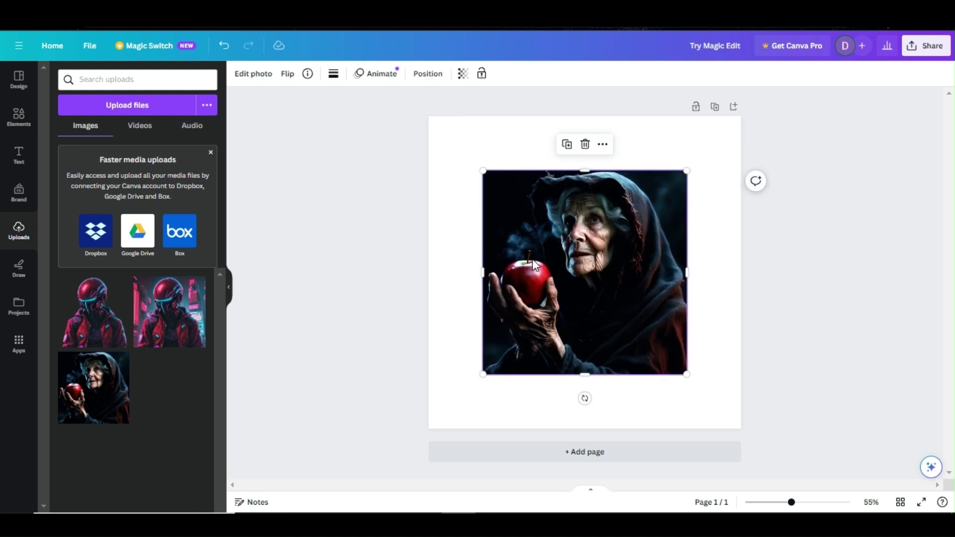
pyautogui.moveTo(532, 262); pyautogui.dragTo(537, 260)
pyautogui.click(260, 80)
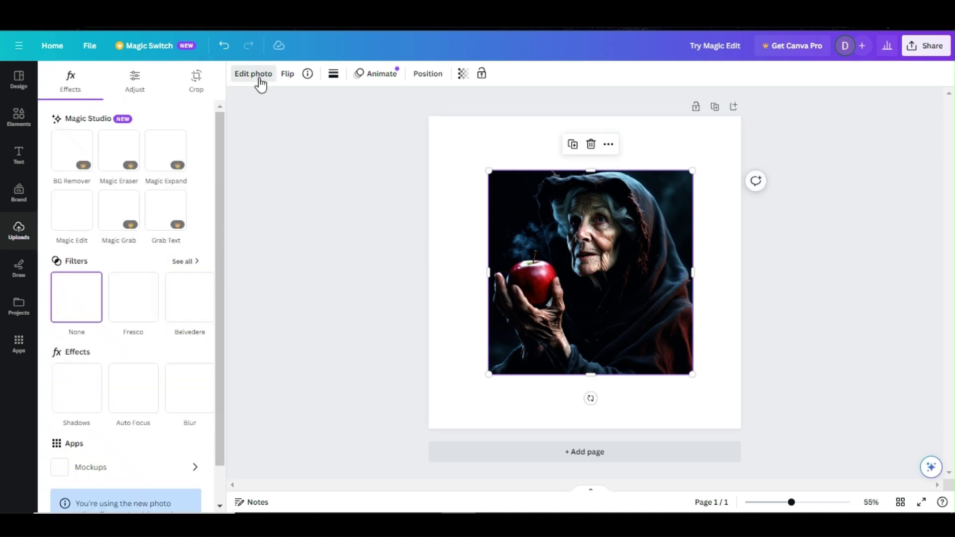
pyautogui.click(133, 155)
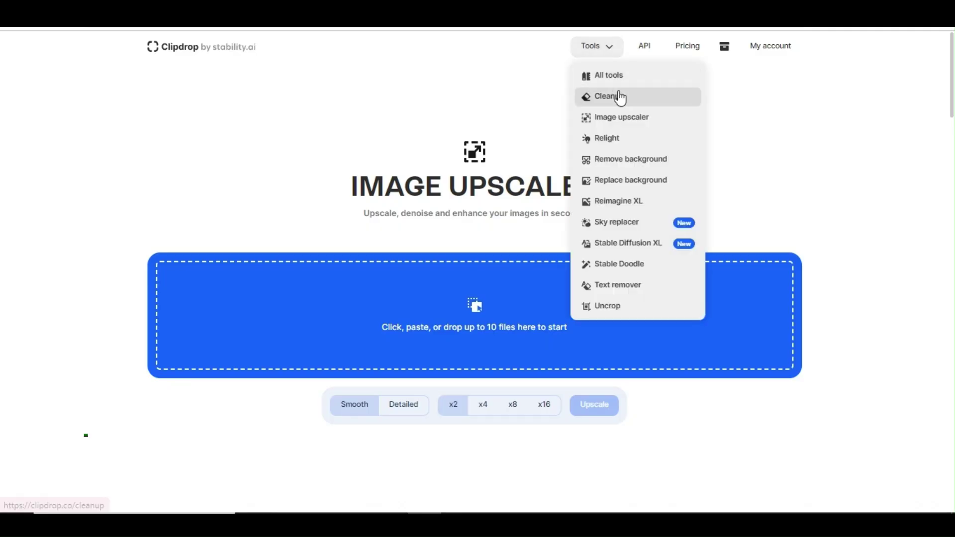
# - Brush over the red apple in Clipdrop Cleanup and clean it, then clean the leftovers
pyautogui.click(622, 97)
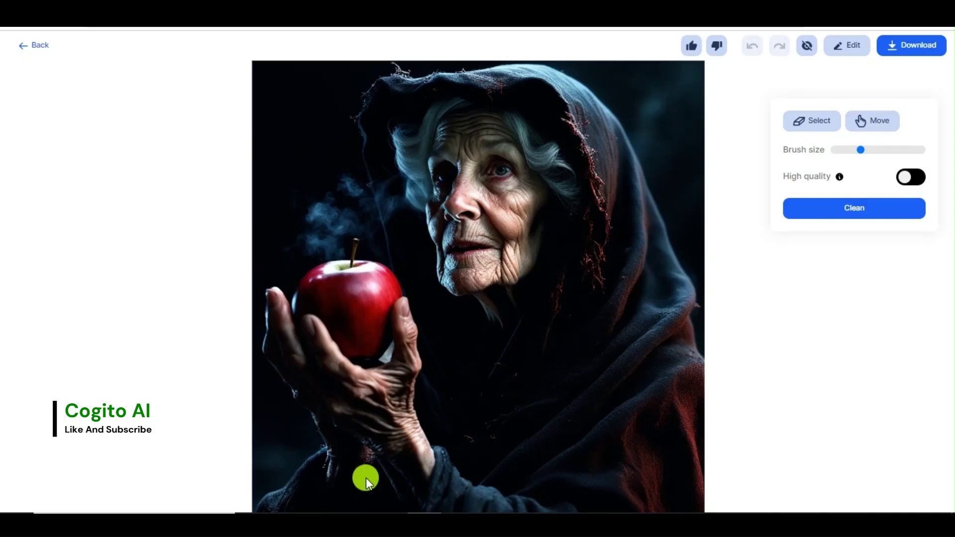
pyautogui.moveTo(863, 149); pyautogui.dragTo(874, 149)
pyautogui.moveTo(362, 249); pyautogui.dragTo(382, 287)
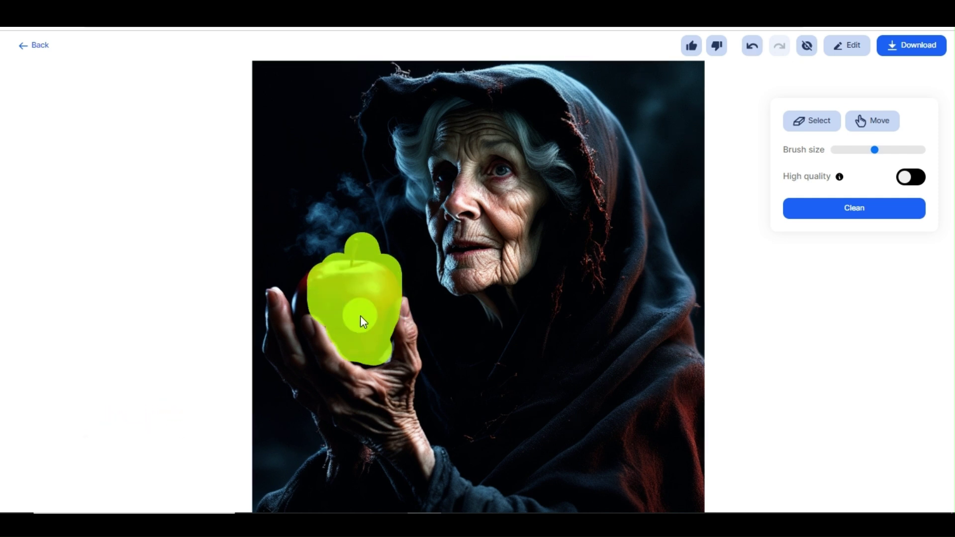
pyautogui.click(871, 215)
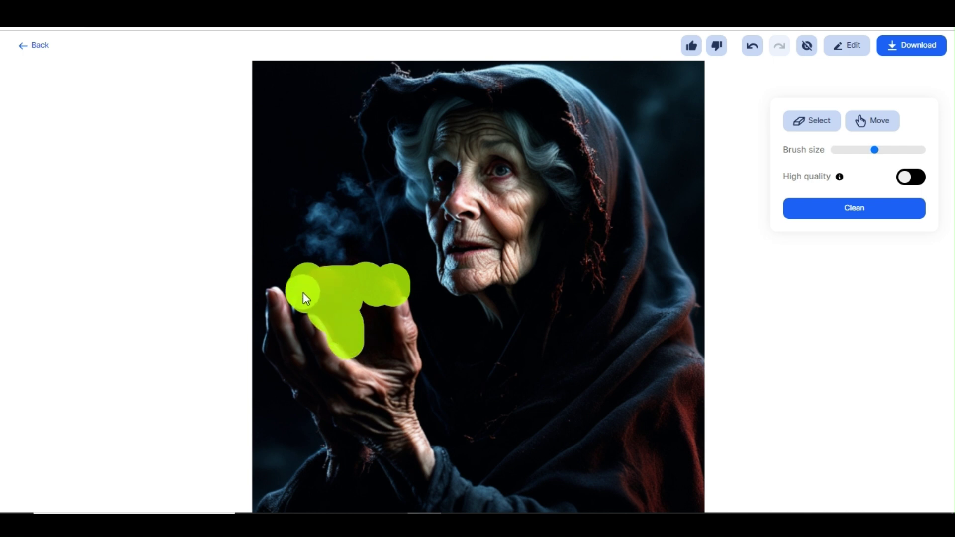
pyautogui.click(821, 209)
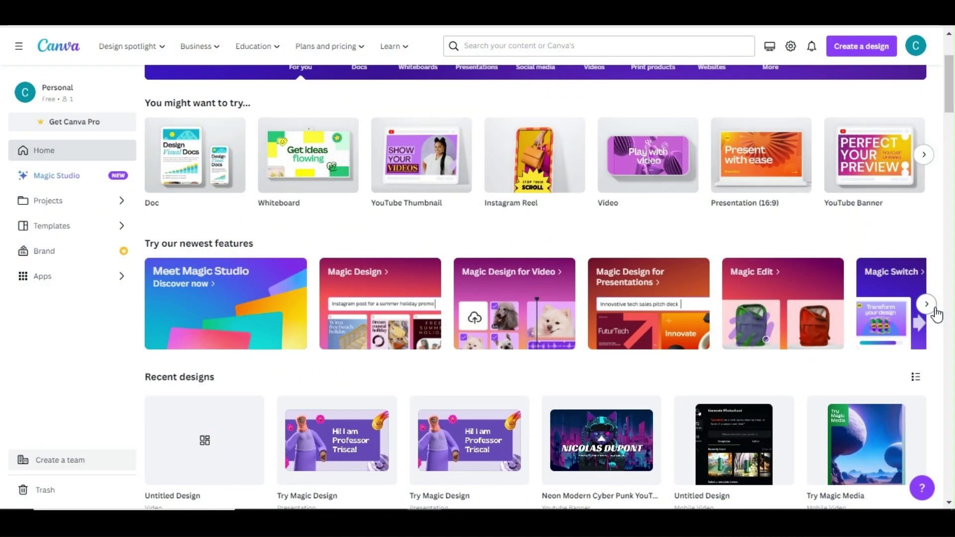
# - Open the Magic Grab card from Canva's newest features carousel
pyautogui.click(927, 304)
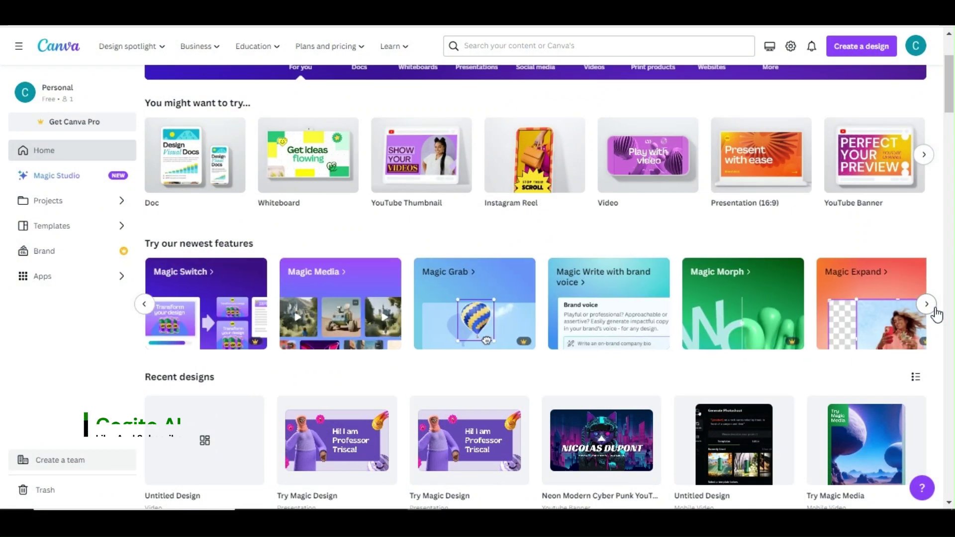
pyautogui.click(502, 310)
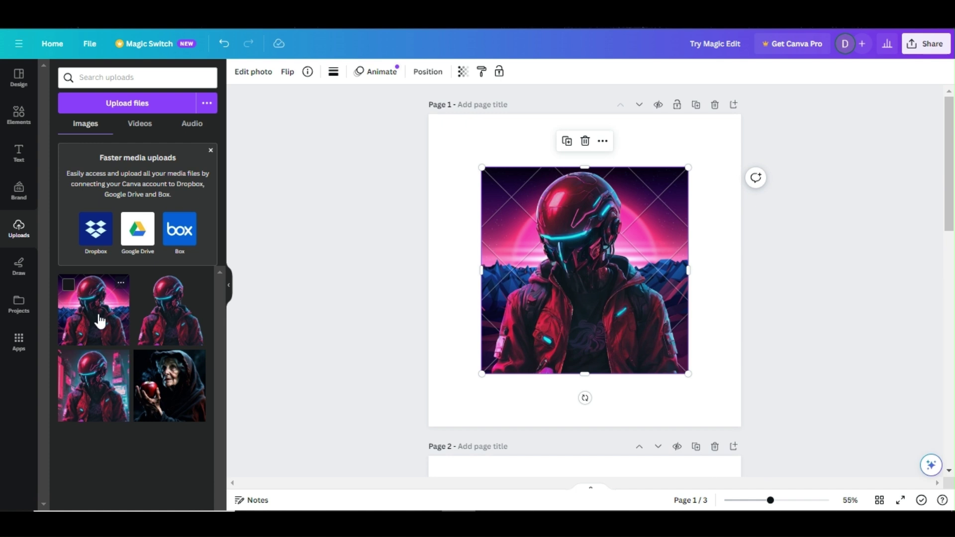
# - Stretch the helmeted figure image to the top, bottom, left and right page edges
pyautogui.moveTo(585, 374); pyautogui.dragTo(584, 419)
pyautogui.moveTo(583, 167); pyautogui.dragTo(583, 113)
pyautogui.moveTo(686, 281); pyautogui.dragTo(742, 267)
pyautogui.moveTo(482, 266); pyautogui.dragTo(429, 269)
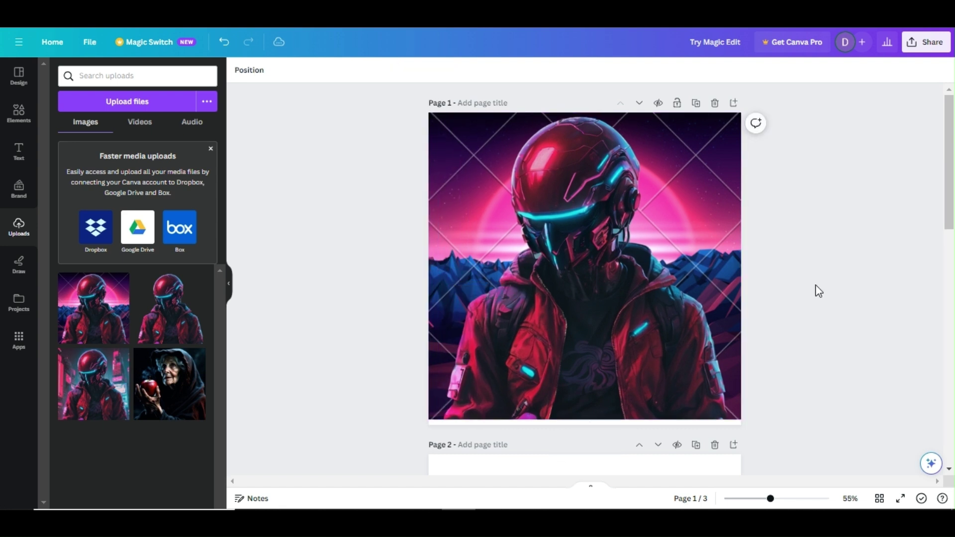
# - Apply Magic Grab to the figure, then move it higher and enlarge it
pyautogui.click(251, 75)
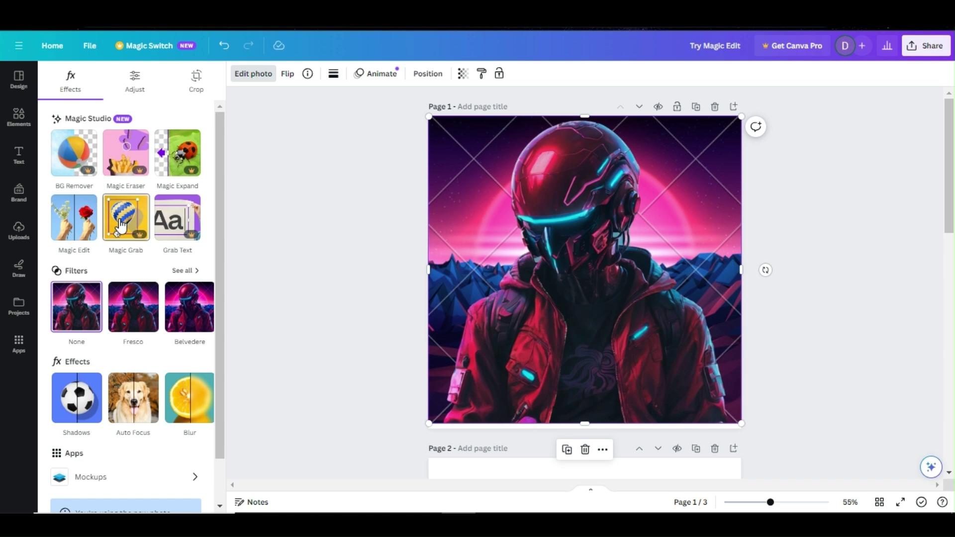
pyautogui.click(121, 226)
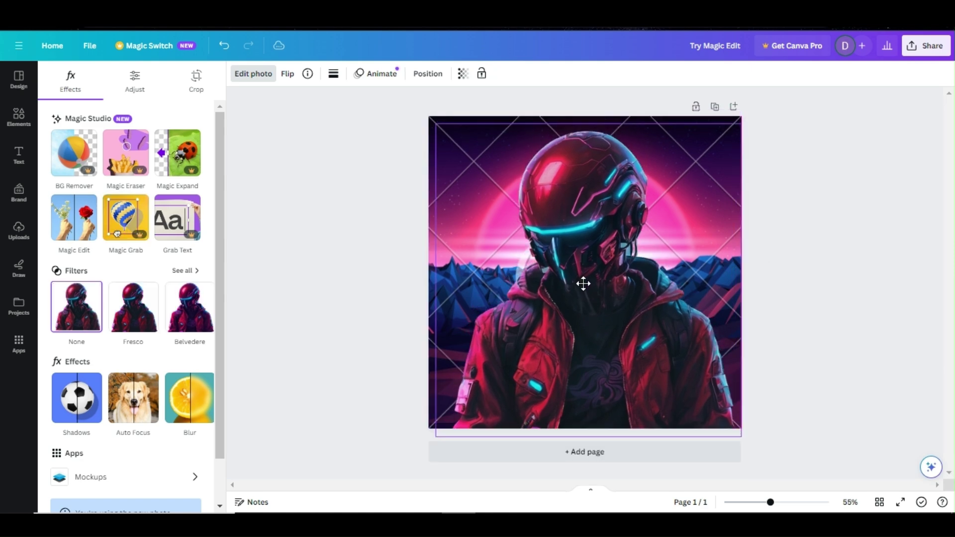
pyautogui.moveTo(555, 281); pyautogui.dragTo(555, 240)
pyautogui.moveTo(690, 345); pyautogui.dragTo(718, 374)
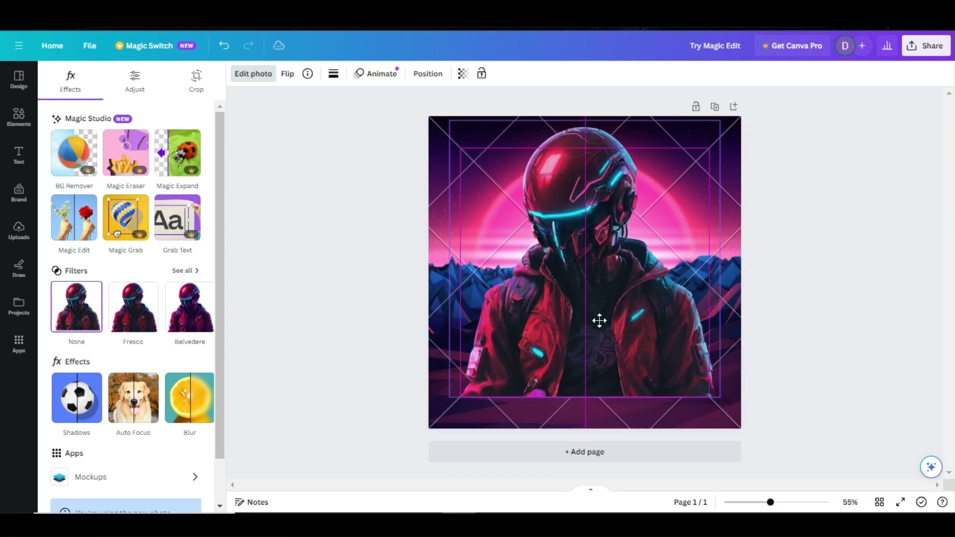
pyautogui.click(809, 350)
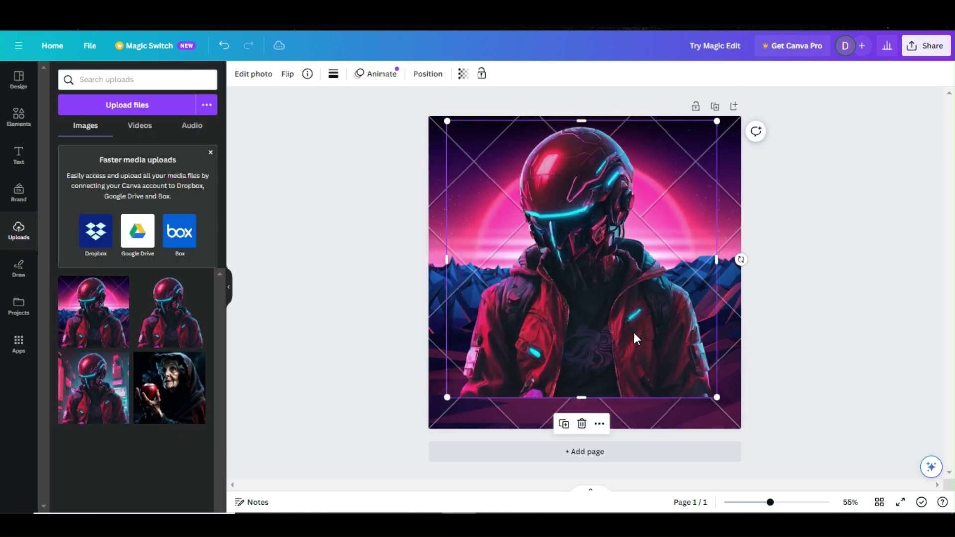
pyautogui.click(812, 330)
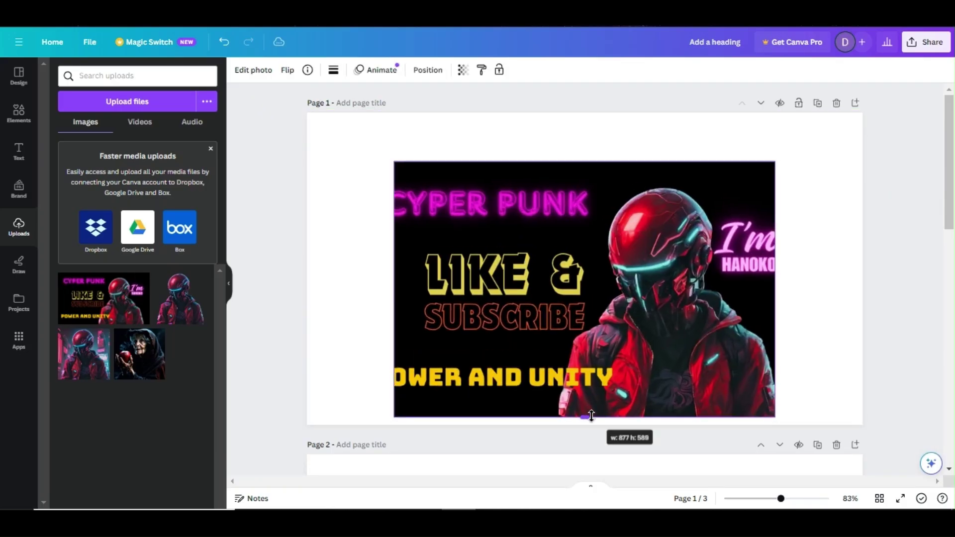
# - Enlarge the cyberpunk image to fill page 1 edge to edge
pyautogui.moveTo(591, 416); pyautogui.dragTo(552, 110)
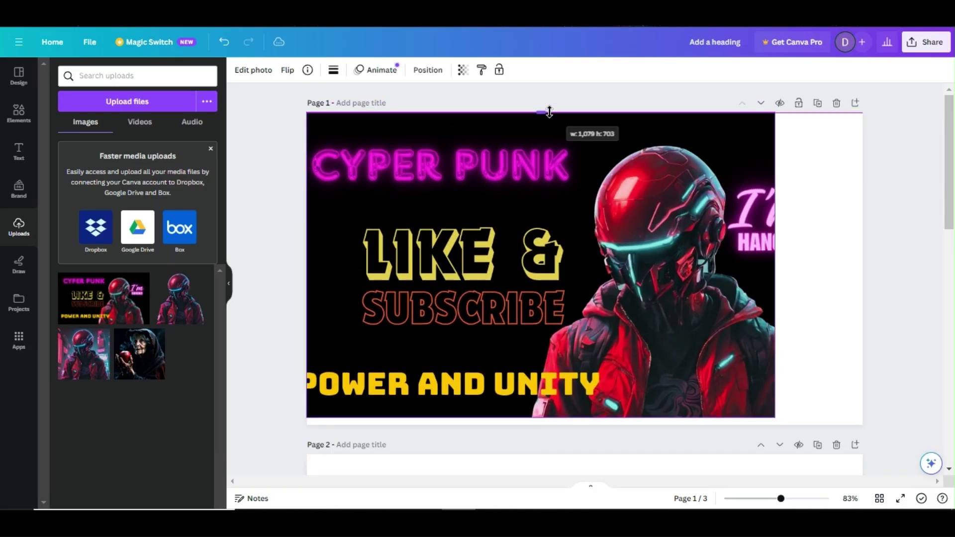
pyautogui.moveTo(525, 305); pyautogui.dragTo(551, 305)
pyautogui.moveTo(331, 263); pyautogui.dragTo(305, 264)
pyautogui.moveTo(864, 111); pyautogui.dragTo(859, 128)
pyautogui.moveTo(583, 128); pyautogui.dragTo(583, 113)
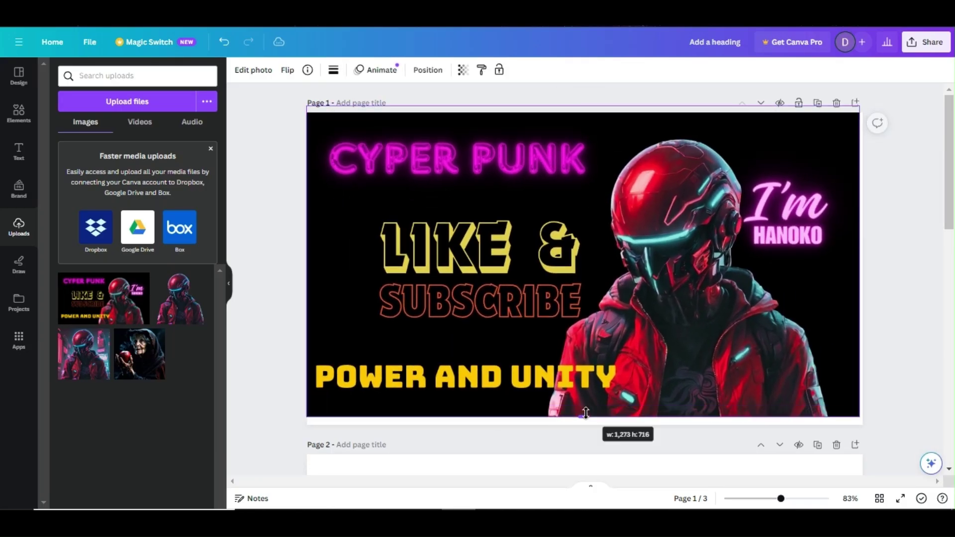
pyautogui.click(268, 76)
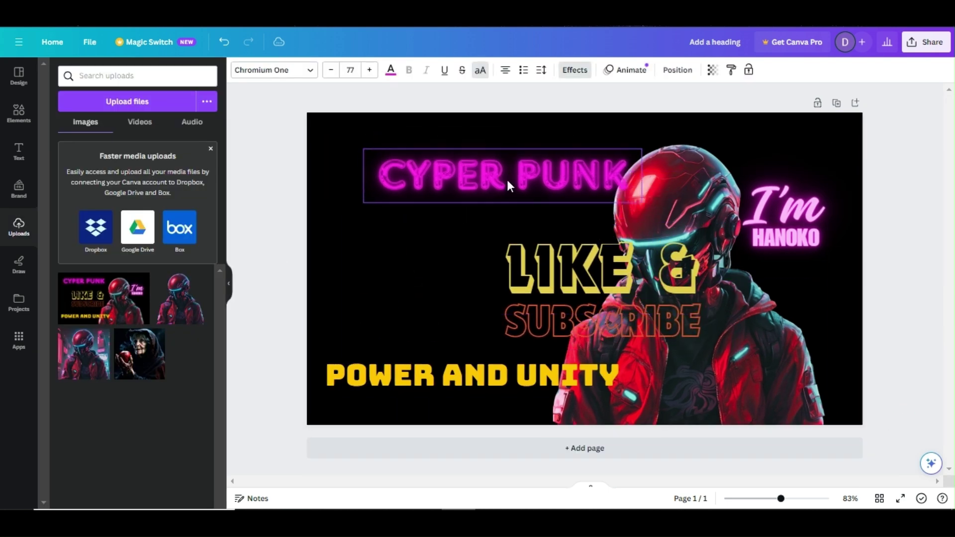
# - Reposition CYPER PUNK, I'm HANOKO and LIKE & SUBSCRIBE, with a shrunken POWER AND UNITY beneath
pyautogui.moveTo(478, 350); pyautogui.dragTo(499, 368)
pyautogui.moveTo(597, 289); pyautogui.dragTo(423, 275)
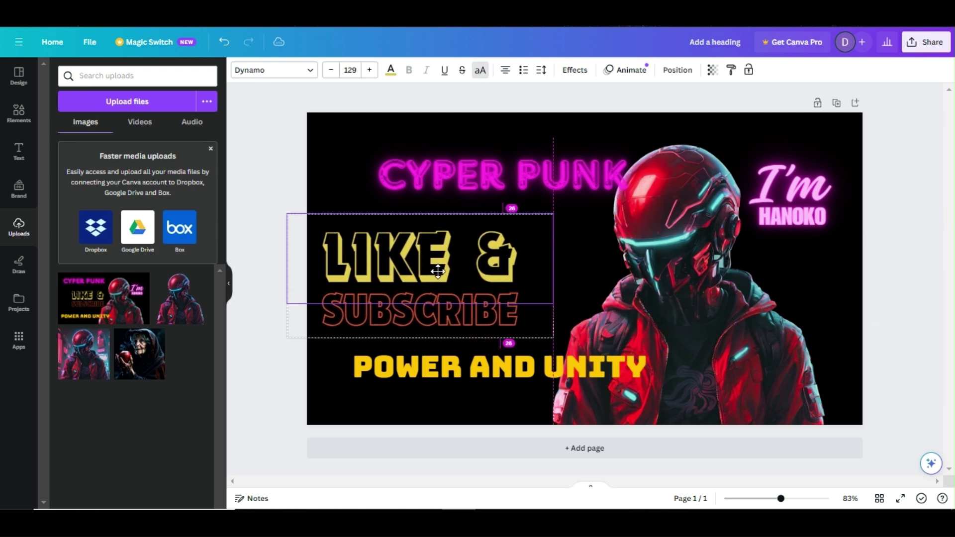
pyautogui.moveTo(514, 182); pyautogui.dragTo(519, 160)
pyautogui.click(428, 308)
pyautogui.click(465, 380)
pyautogui.moveTo(647, 385); pyautogui.dragTo(601, 369)
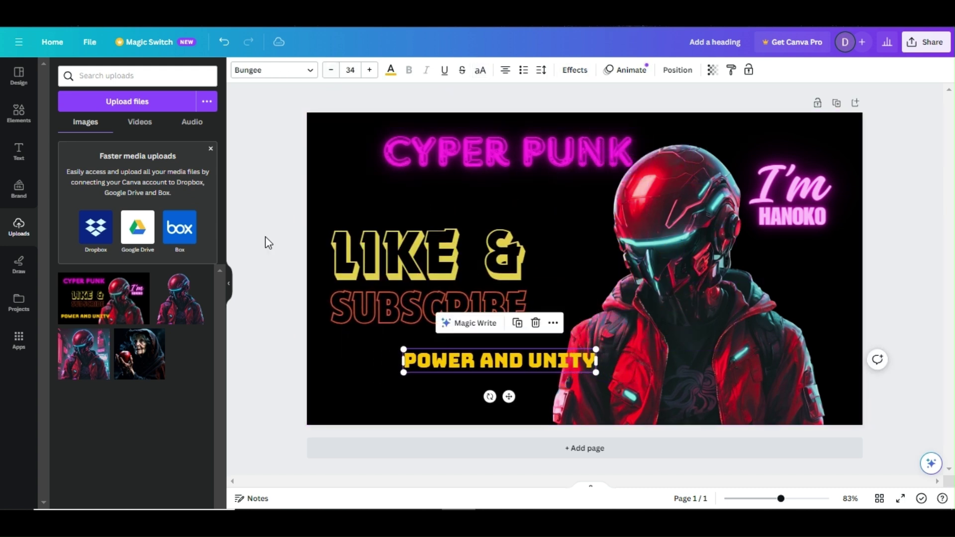
pyautogui.moveTo(500, 358); pyautogui.dragTo(450, 352)
pyautogui.moveTo(510, 161); pyautogui.dragTo(489, 188)
pyautogui.moveTo(791, 189); pyautogui.dragTo(808, 219)
pyautogui.moveTo(459, 196); pyautogui.dragTo(436, 197)
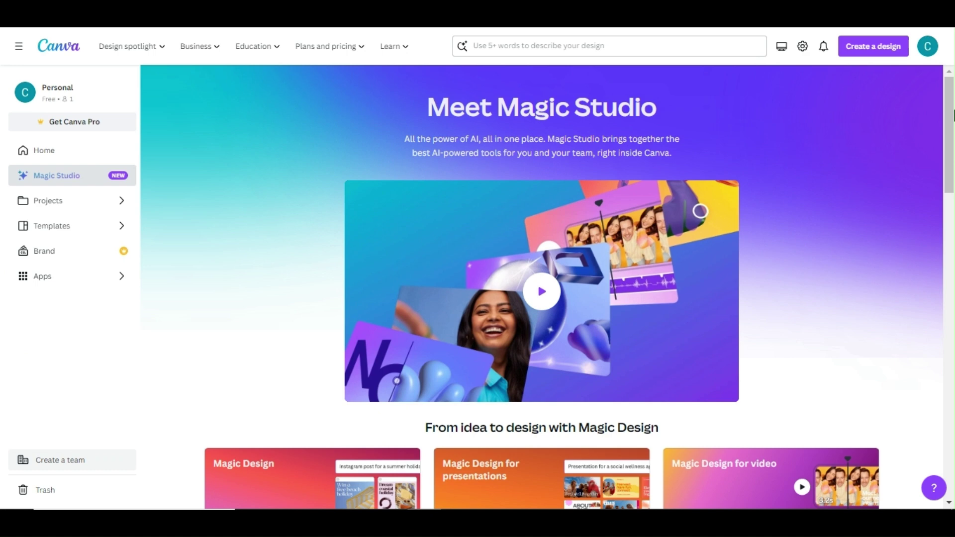
# - Open the Pro-only Magic Expand card under Editing made effortless on the Magic Studio page
pyautogui.scroll(-20, 954, 116)
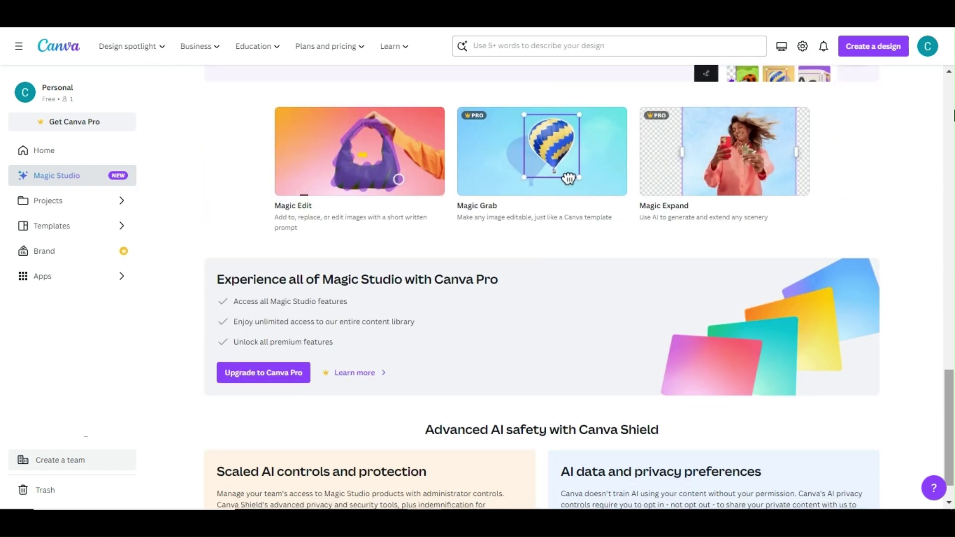
pyautogui.scroll(3, 929, 132)
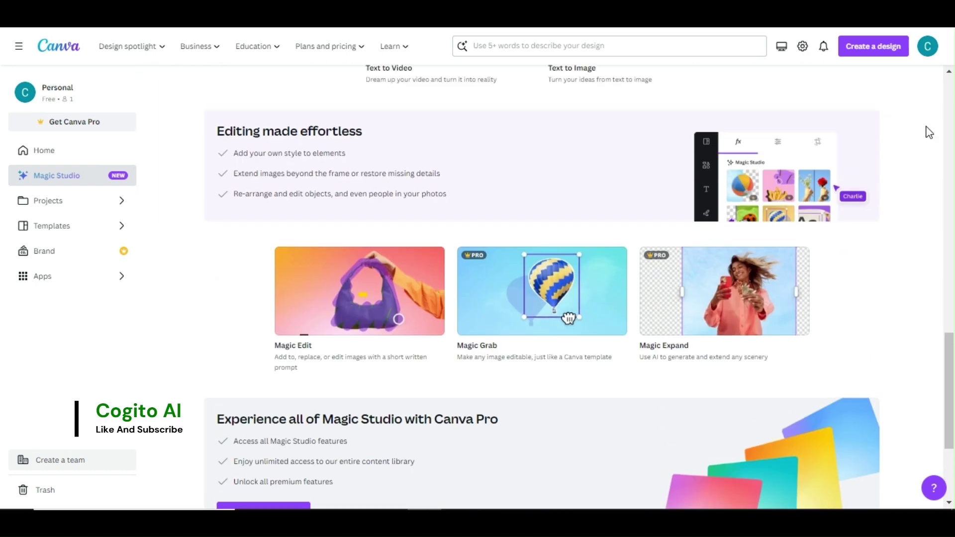
pyautogui.click(735, 310)
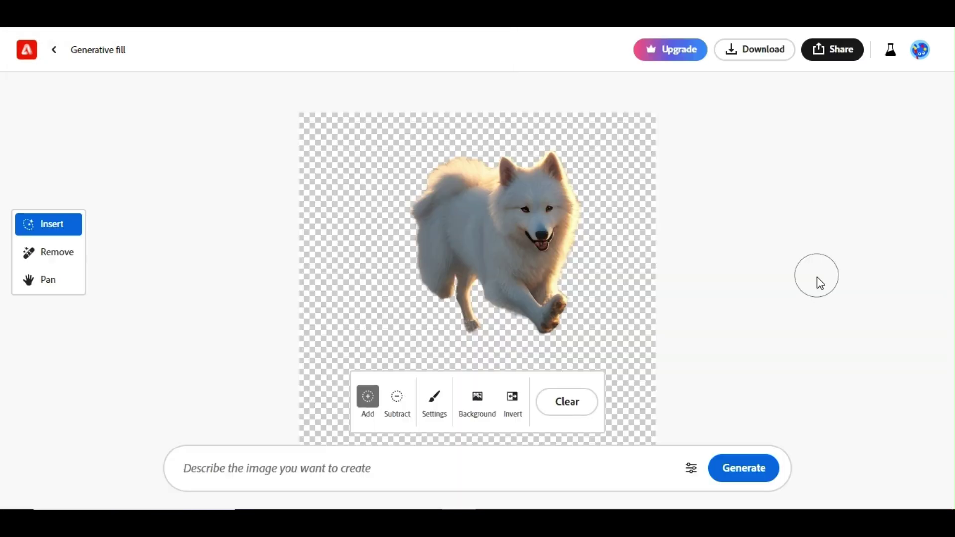
# - Generate a 'Beach Water' background around the white dog and request more variations
pyautogui.click(413, 474)
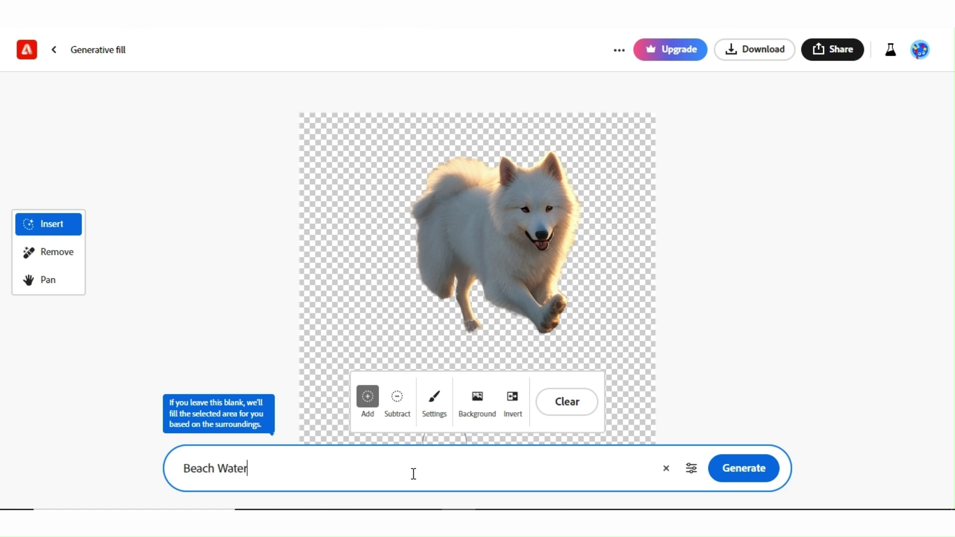
pyautogui.click(743, 469)
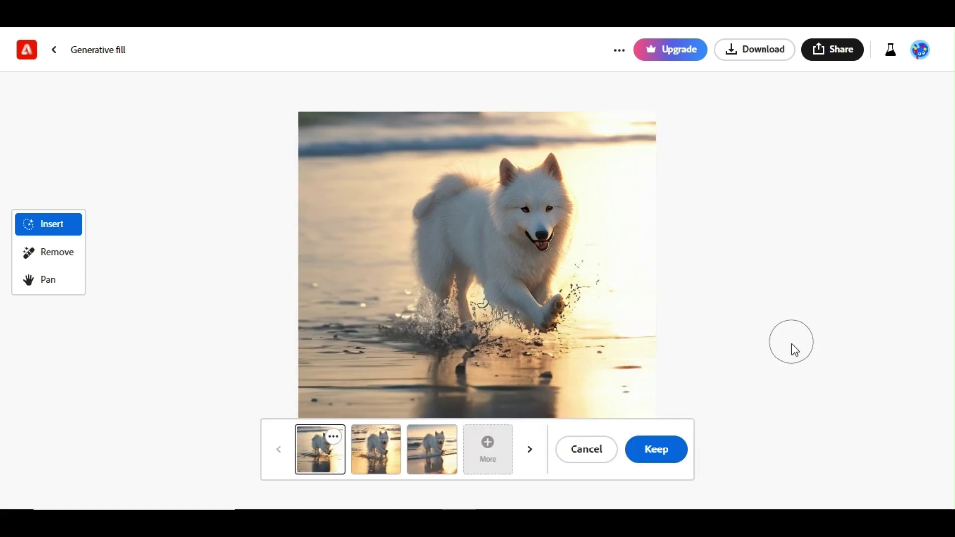
pyautogui.click(387, 446)
pyautogui.click(411, 444)
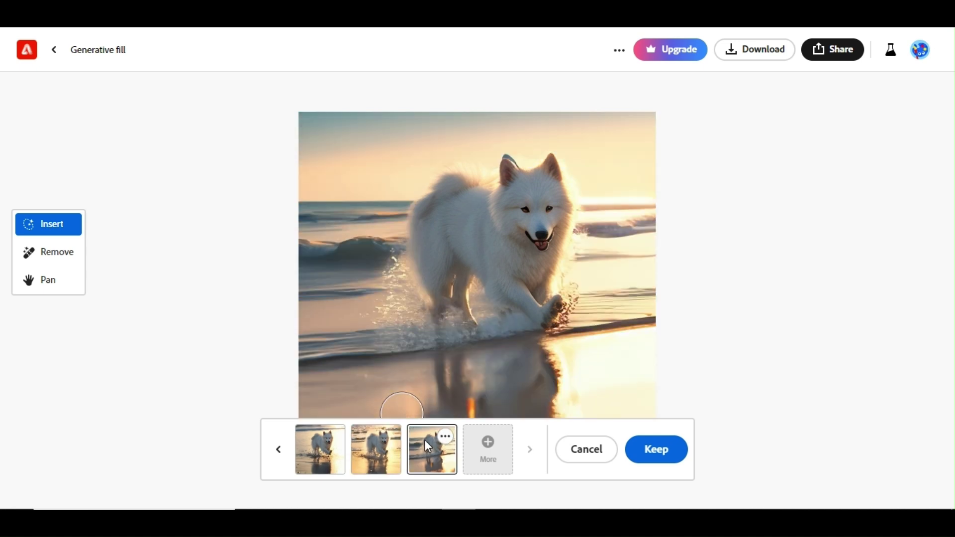
pyautogui.click(488, 454)
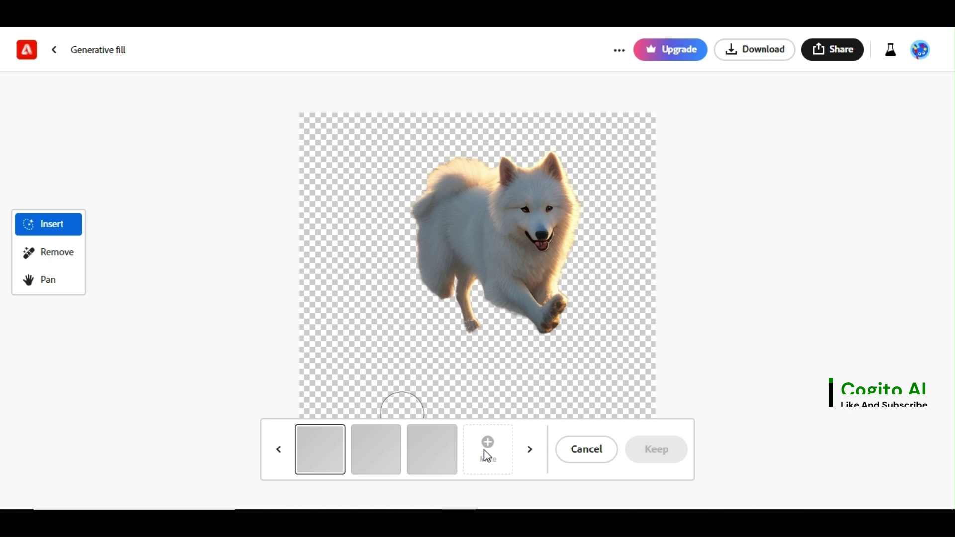
# - Compare the new beach variations, keep the first one, and download the image
pyautogui.click(381, 450)
pyautogui.click(284, 450)
pyautogui.click(656, 449)
pyautogui.click(757, 50)
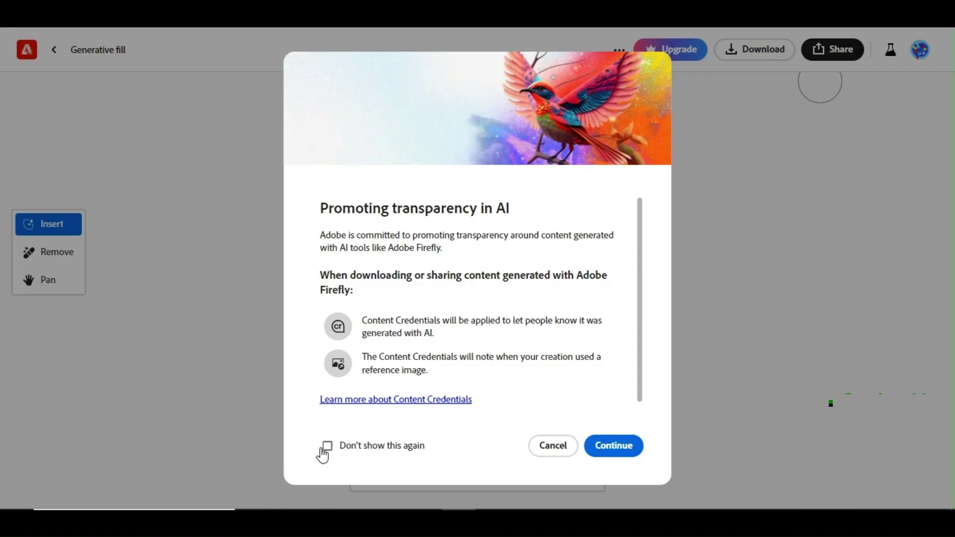